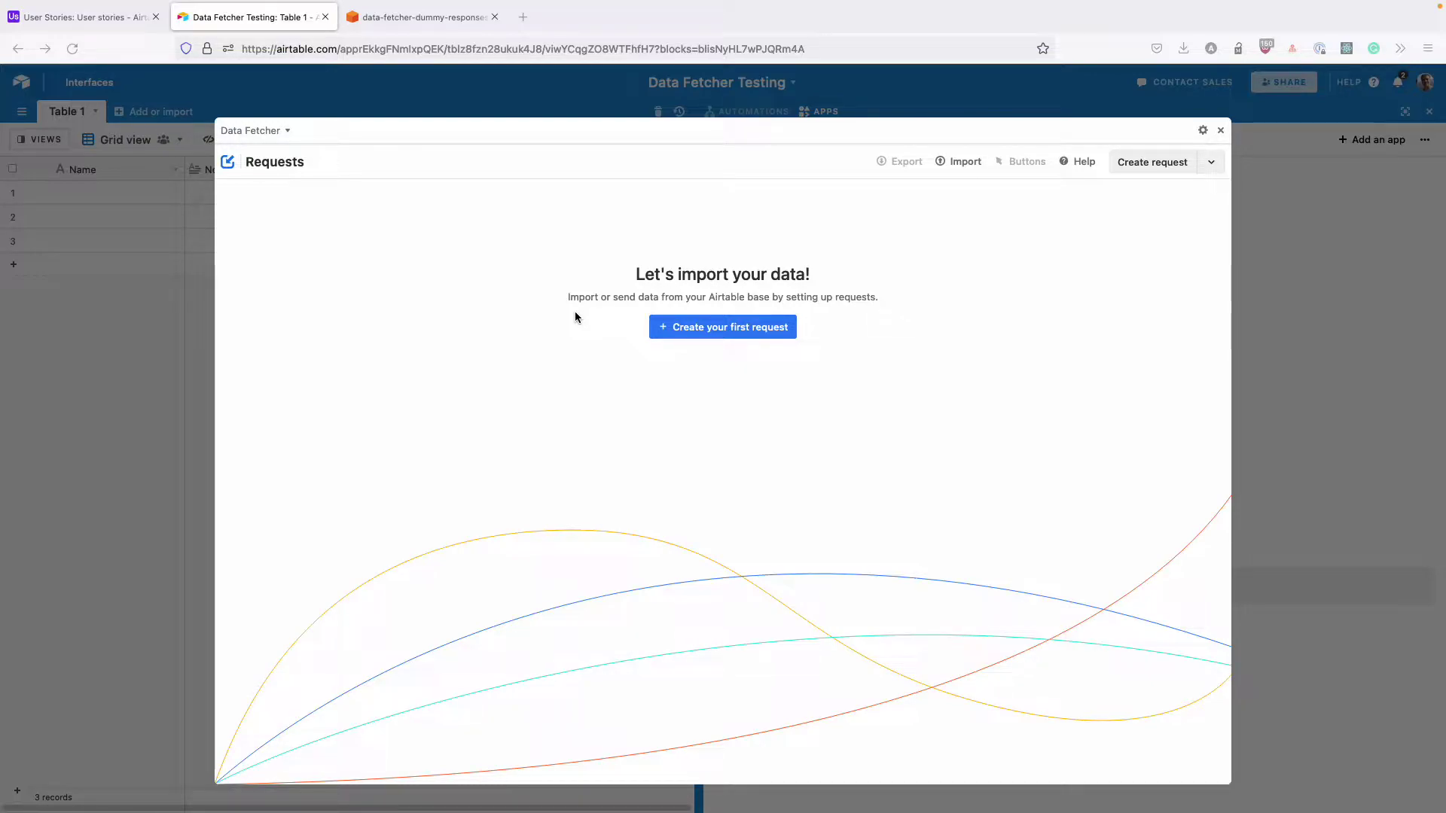
# Step: Create the first request, Request 1, using the Custom API application
pyautogui.click(767, 331)
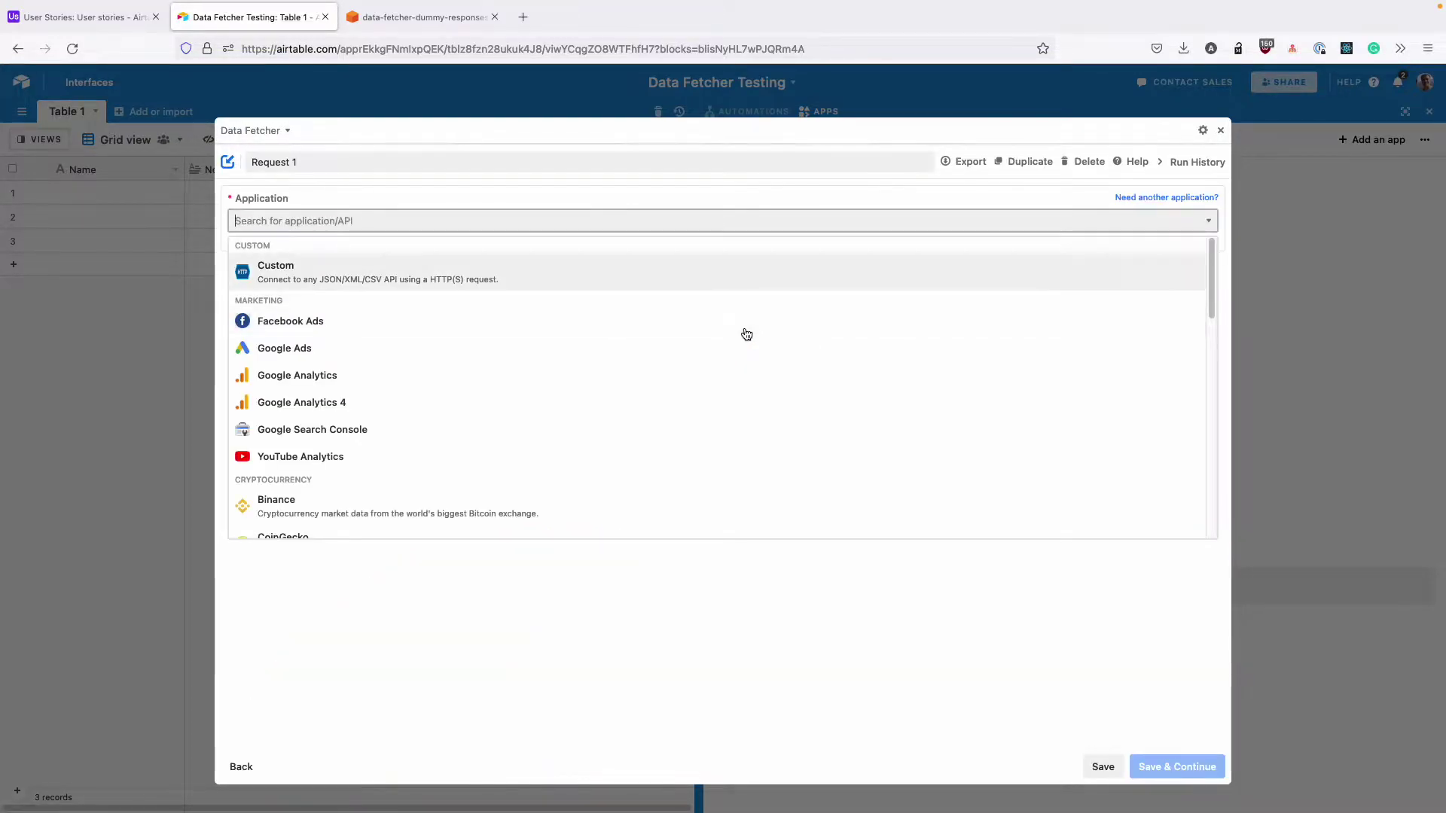
pyautogui.click(333, 264)
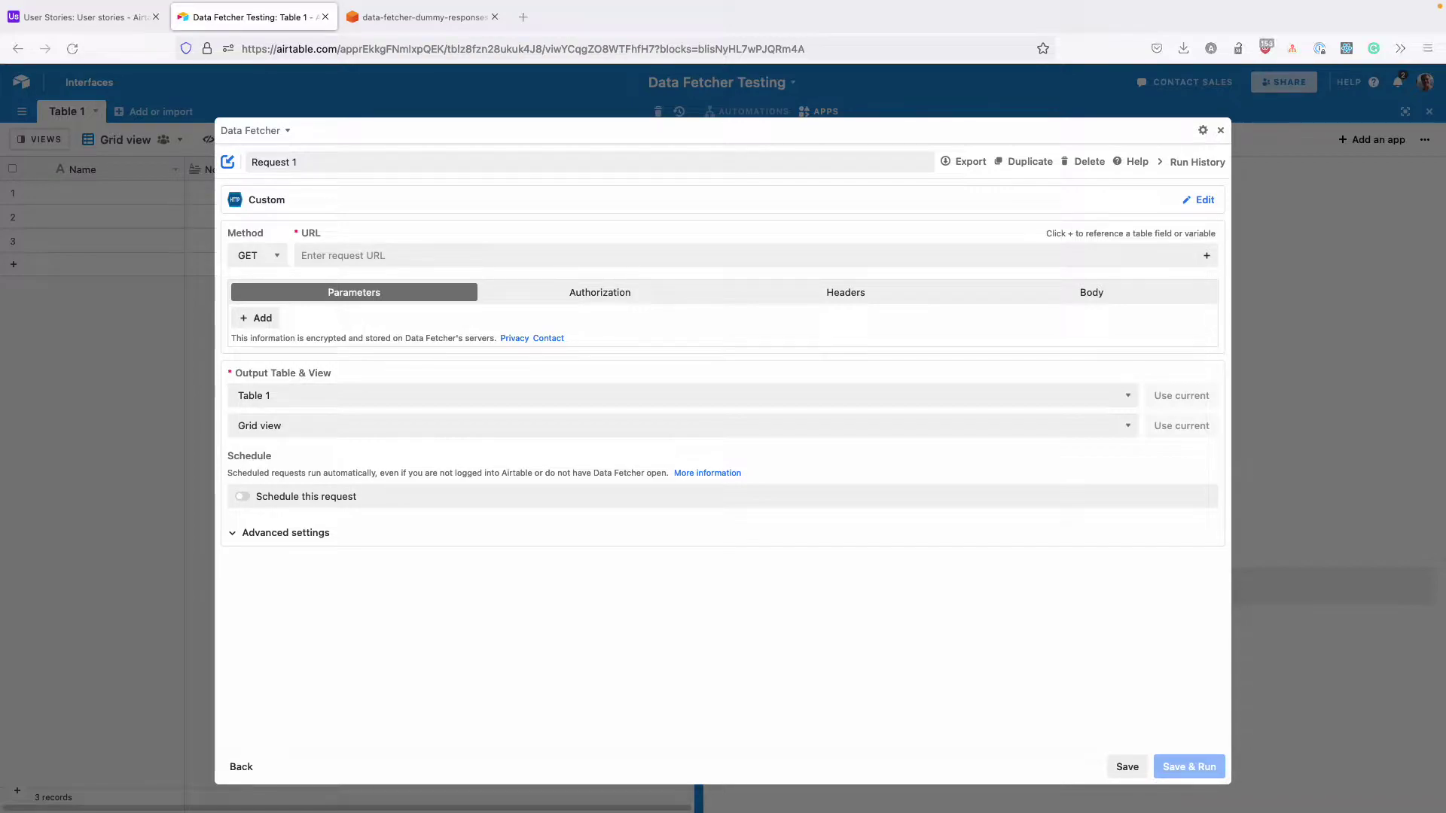
pyautogui.click(381, 259)
pyautogui.write('https://s3.us-east-1.amazonaws.com/data-fetcher-dummy-responses')
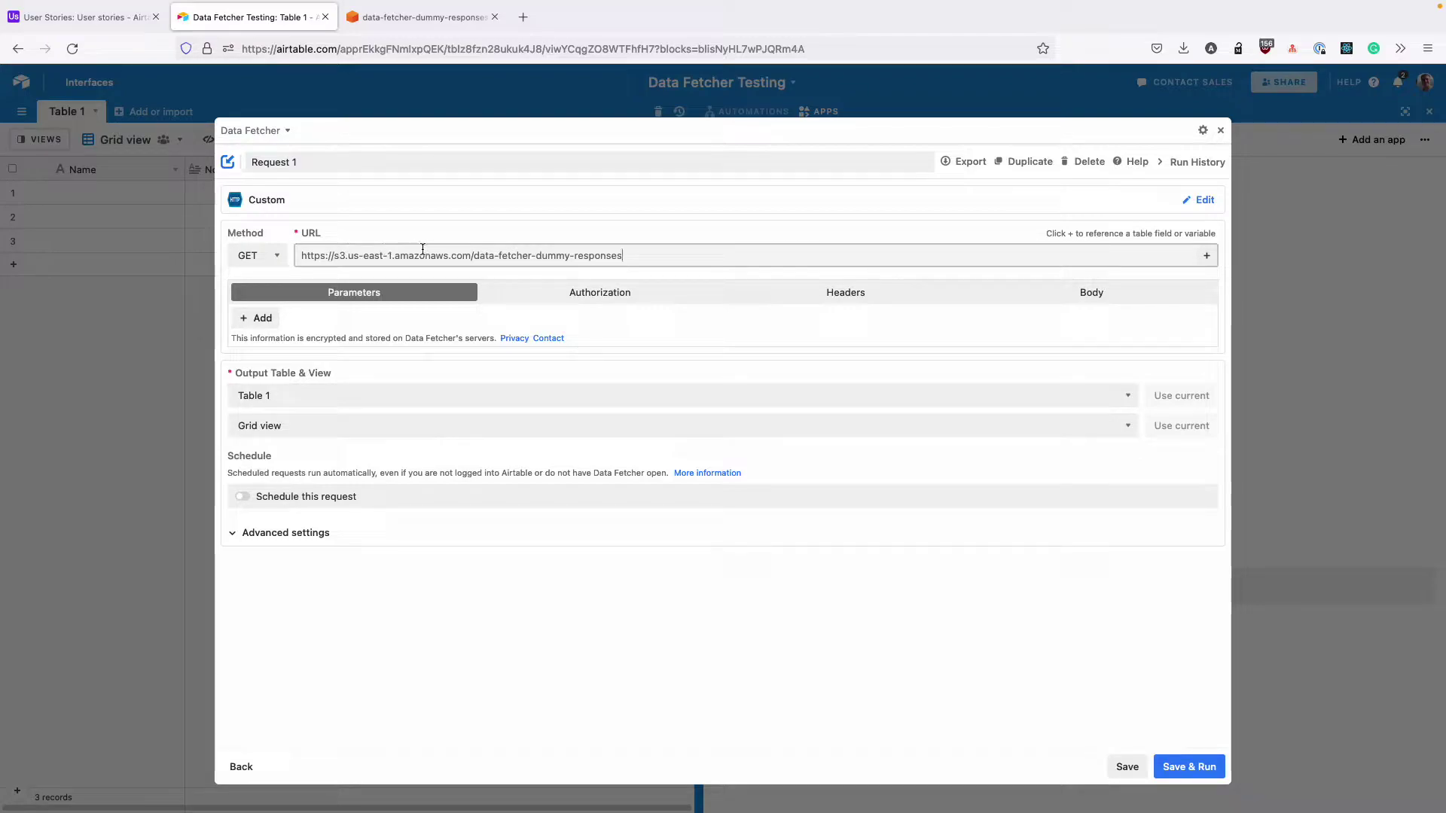
pyautogui.click(422, 32)
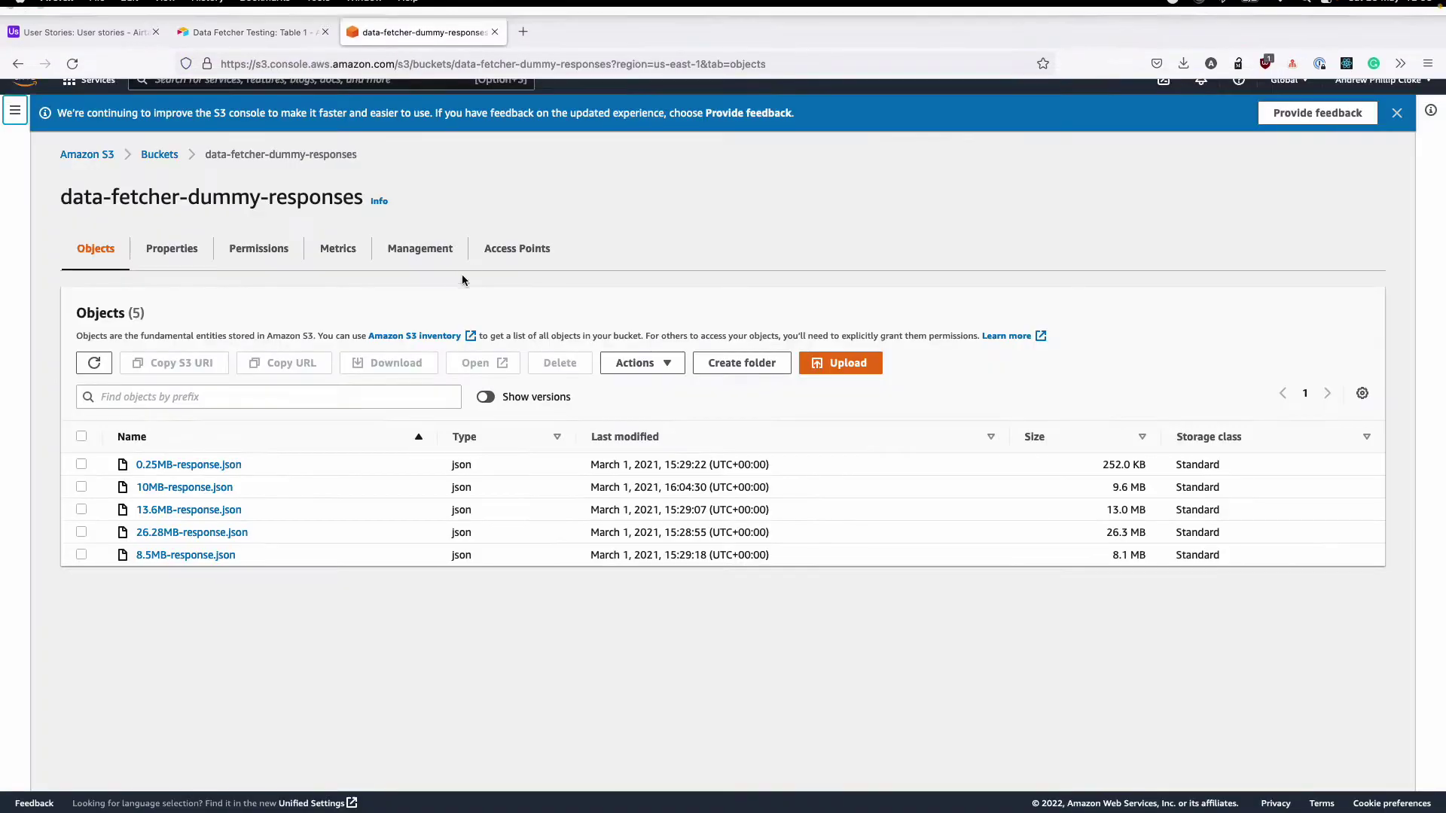
pyautogui.click(214, 20)
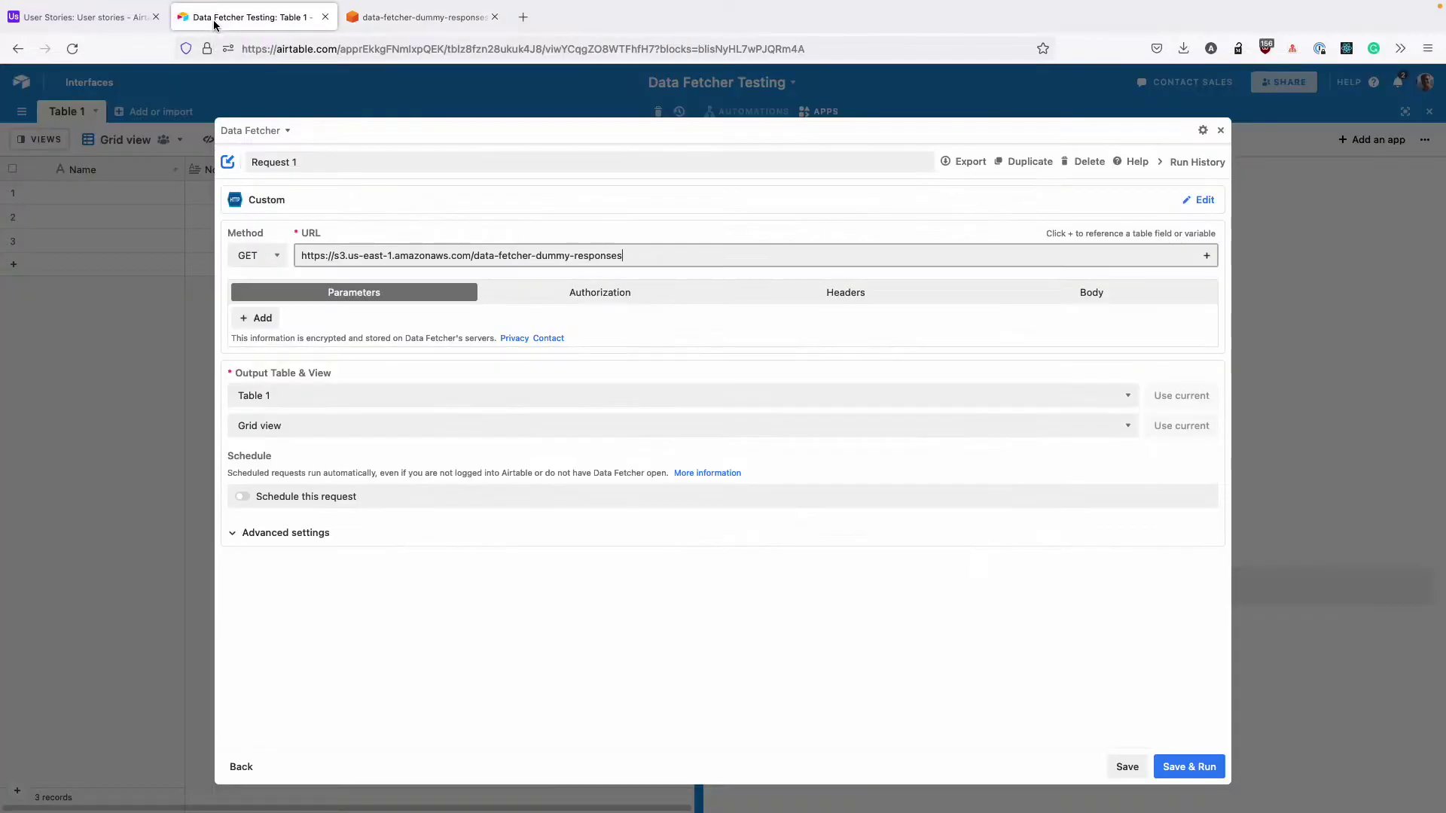
# Step: Set Request 1's authorization to AWS Signature V4 and paste in the access and secret keys
pyautogui.click(527, 295)
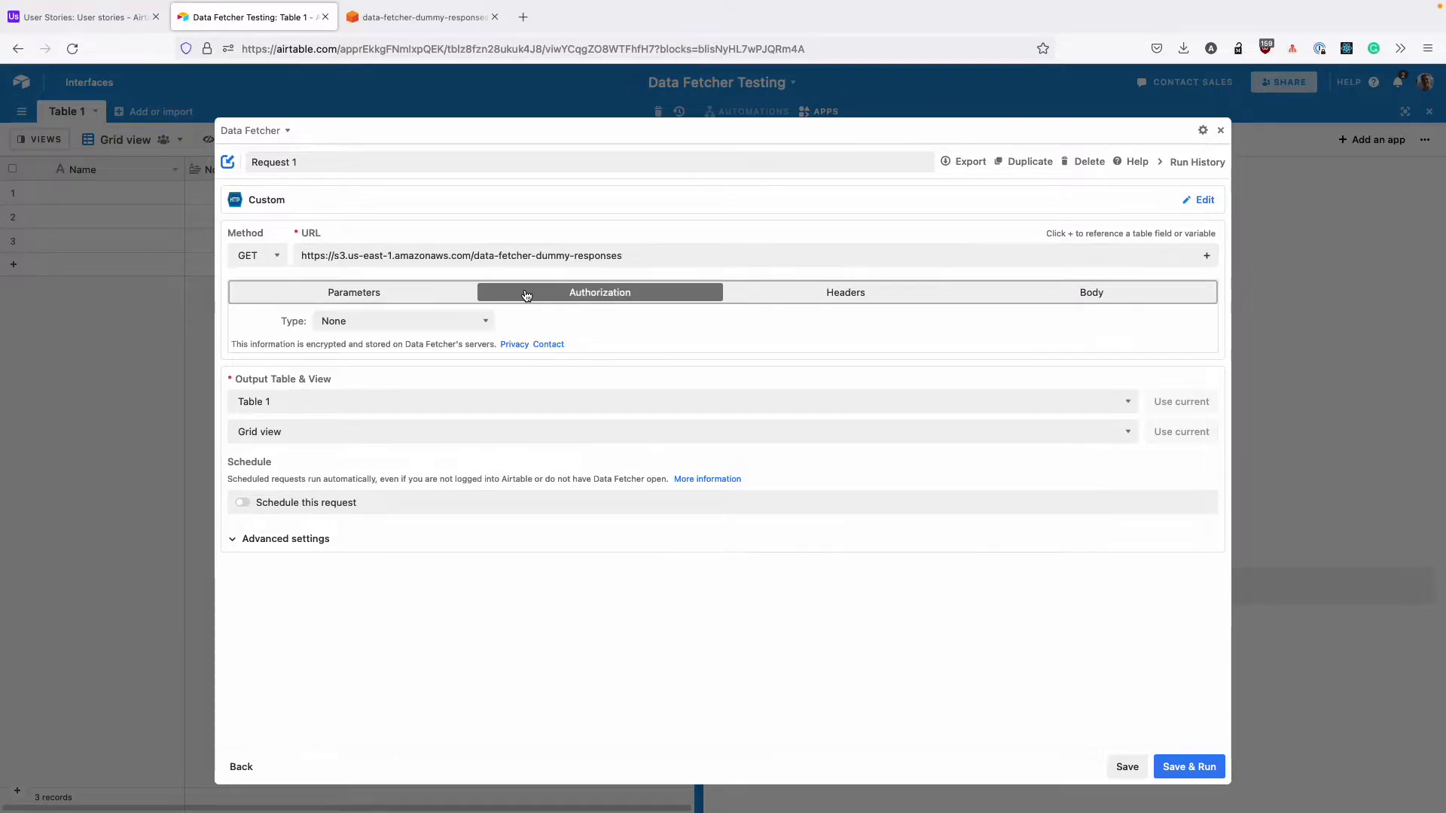
pyautogui.click(448, 320)
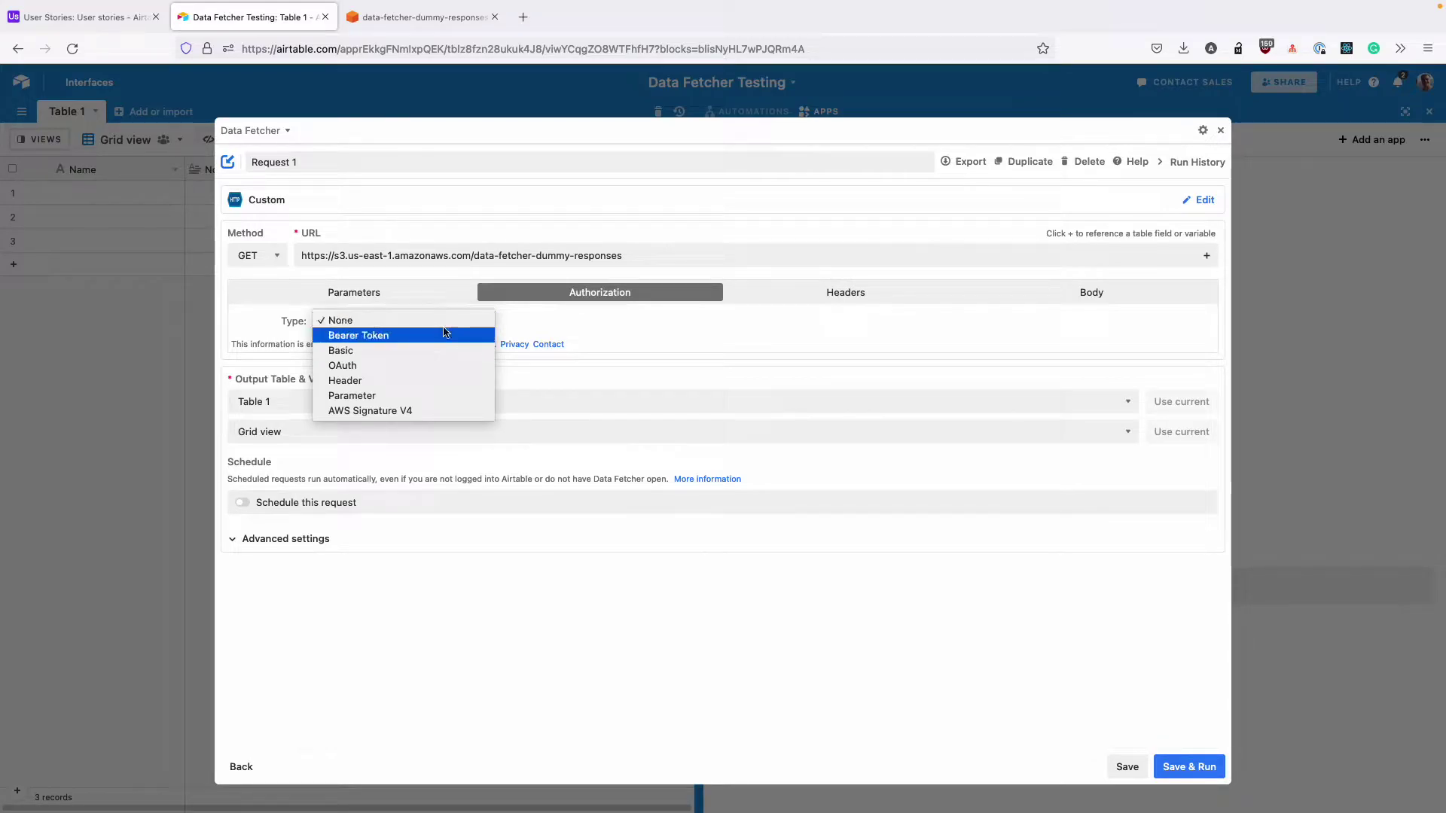
pyautogui.click(441, 410)
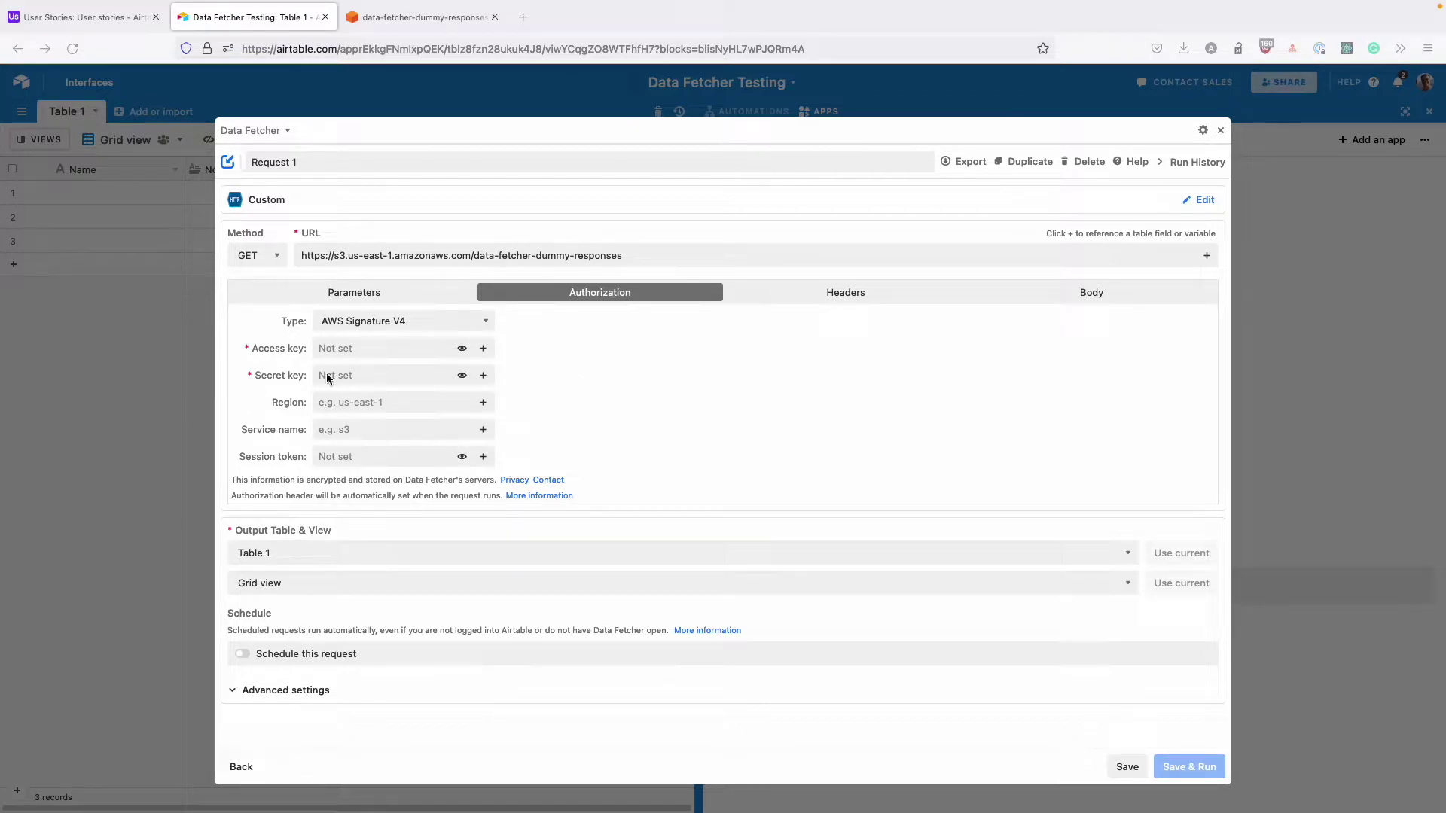
pyautogui.click(361, 348)
pyautogui.press('super+v')
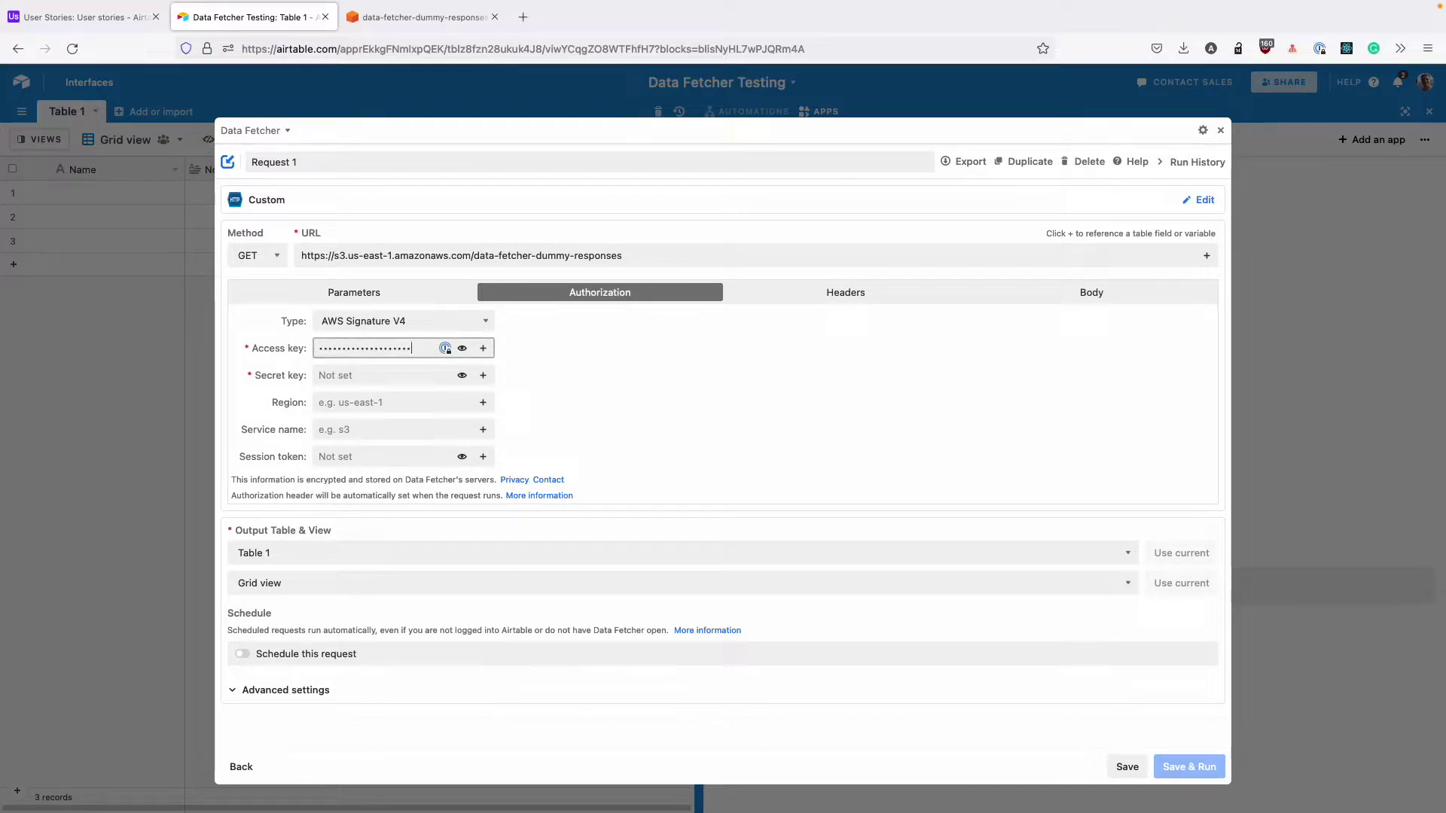
pyautogui.press('super+Tab')
pyautogui.click(408, 375)
pyautogui.press('super+v')
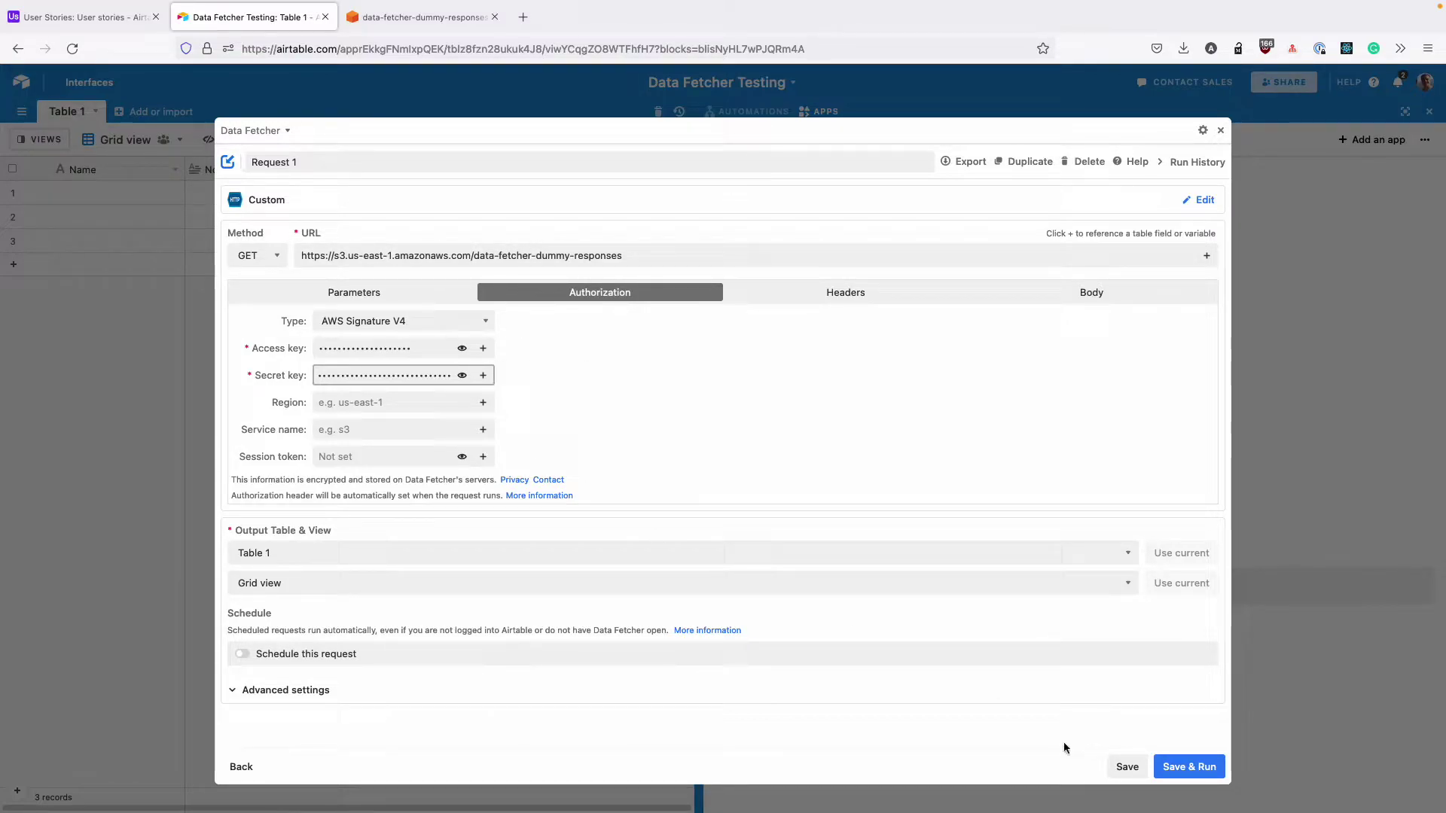
# Step: Run Request 1, importing only the List bucket result Contents Key field into Table 1
pyautogui.click(1191, 767)
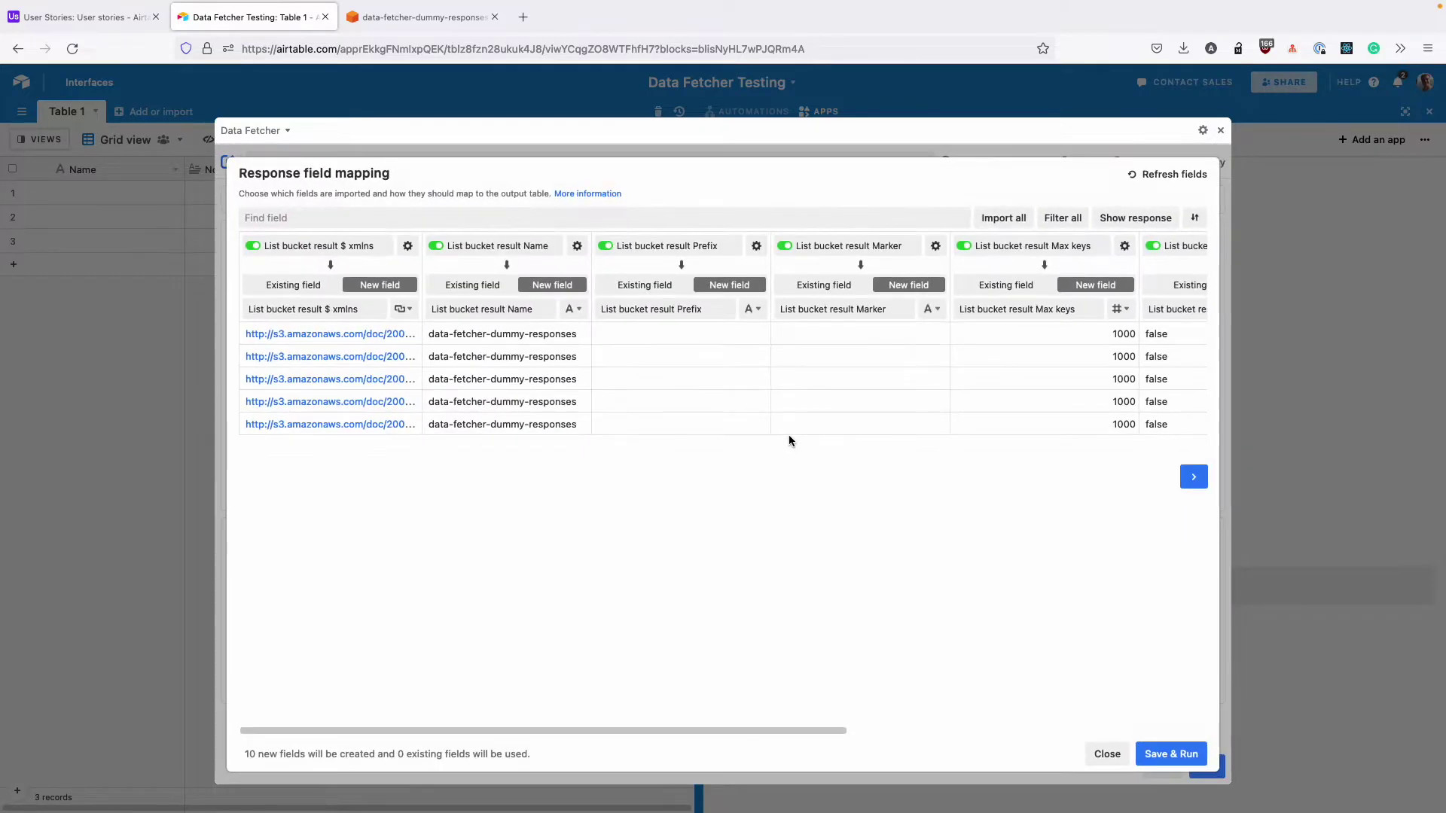
pyautogui.click(1062, 218)
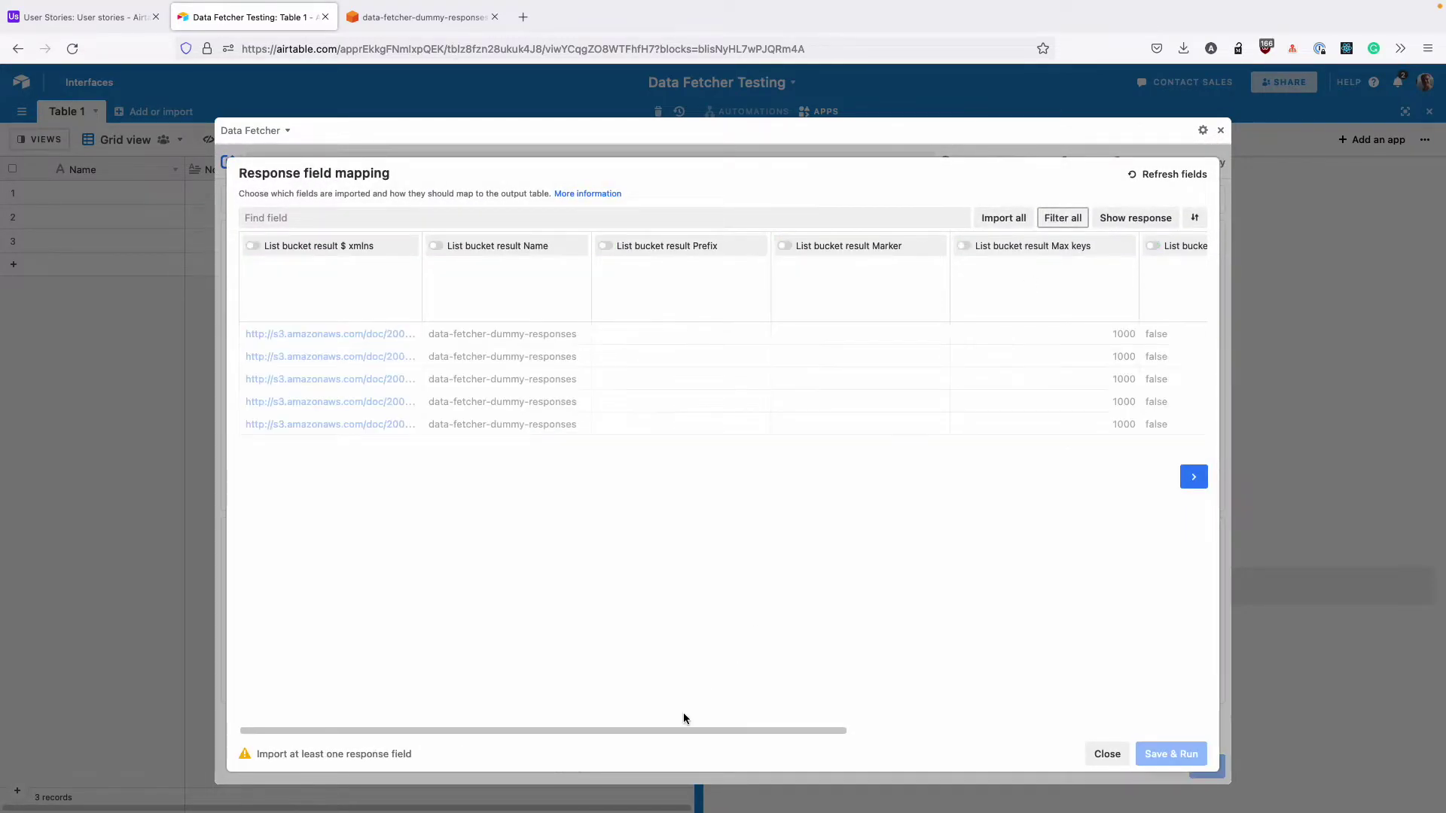
pyautogui.moveTo(683, 732); pyautogui.dragTo(871, 736)
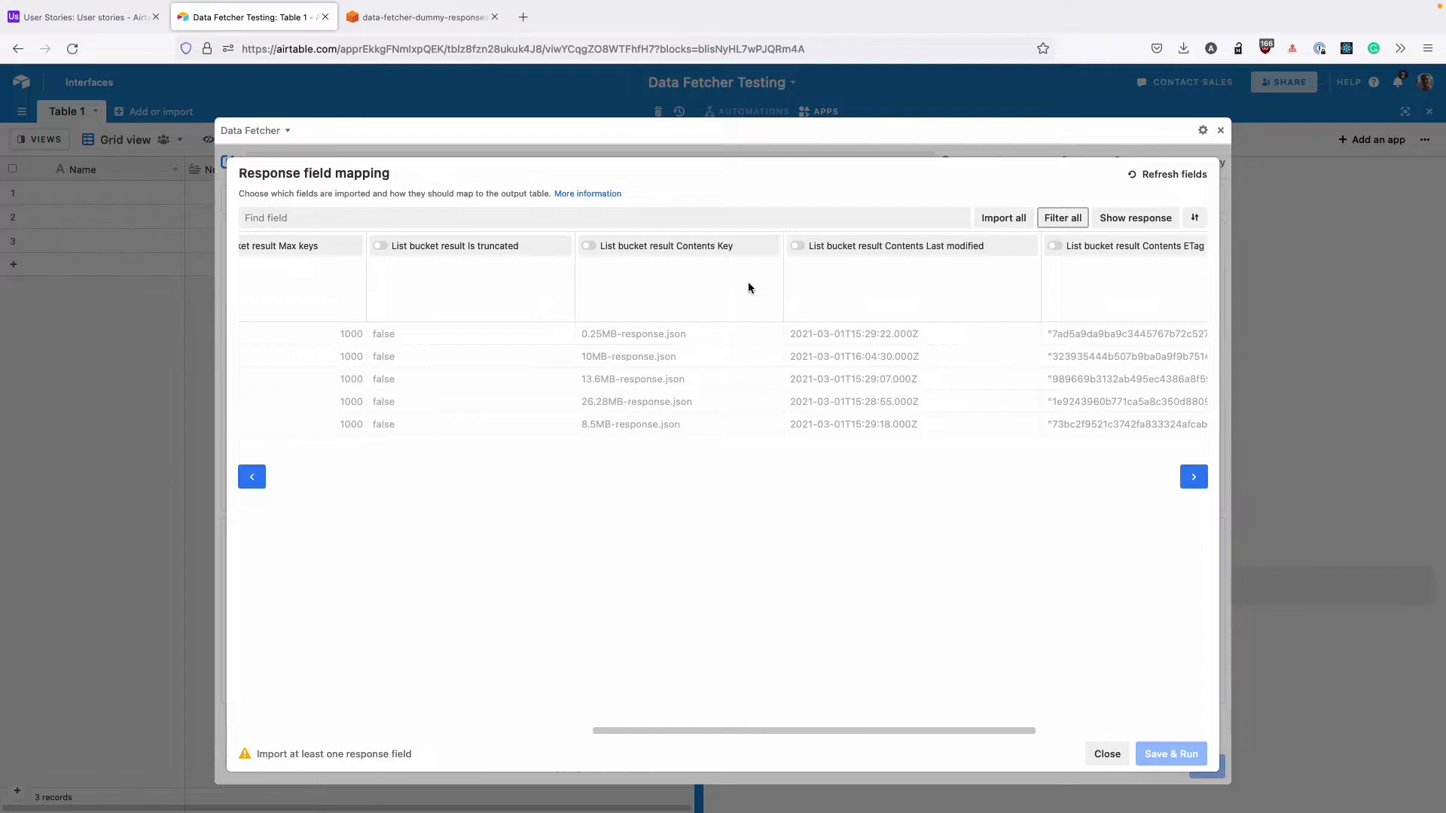
pyautogui.click(726, 248)
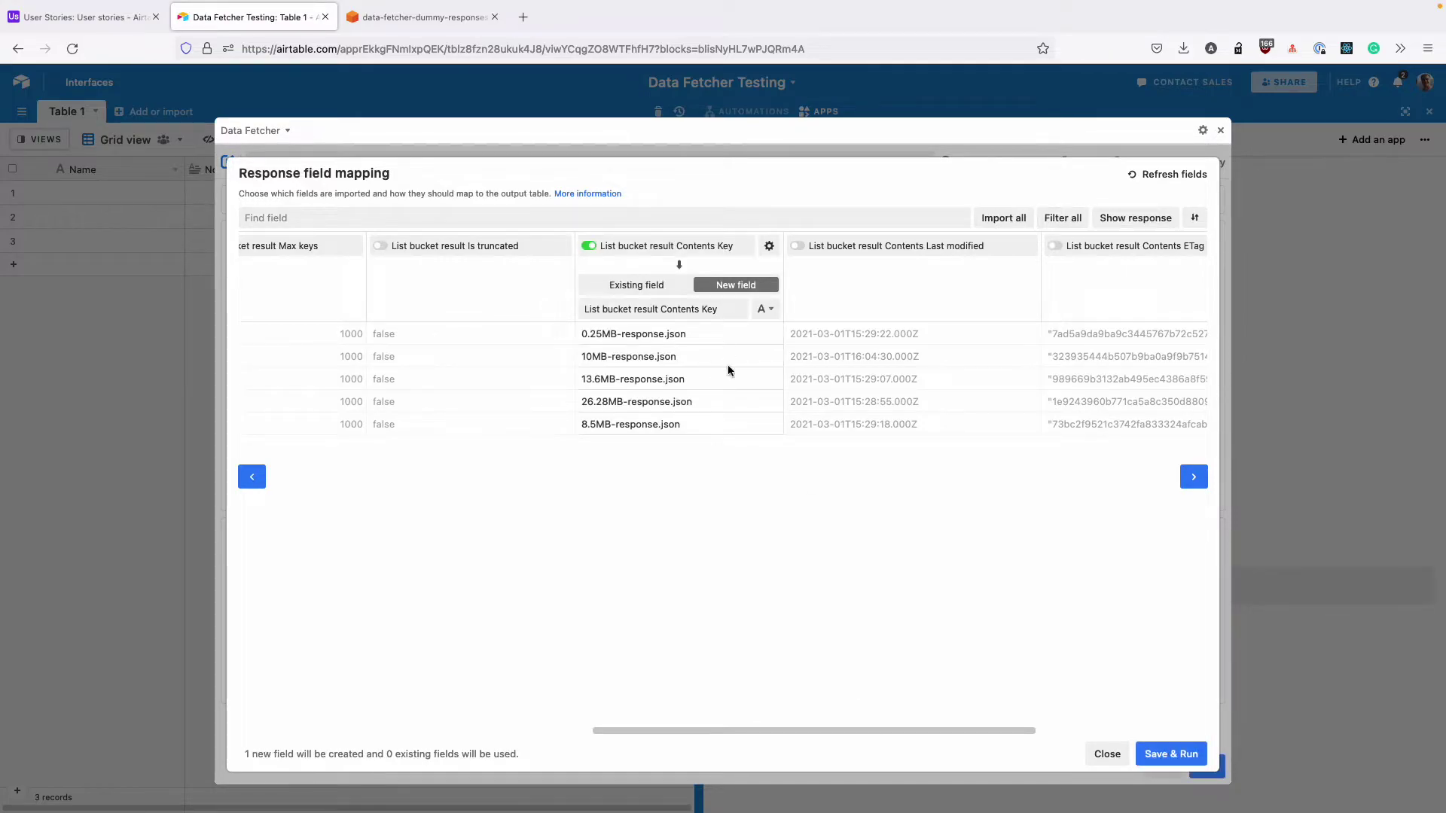
pyautogui.click(1207, 759)
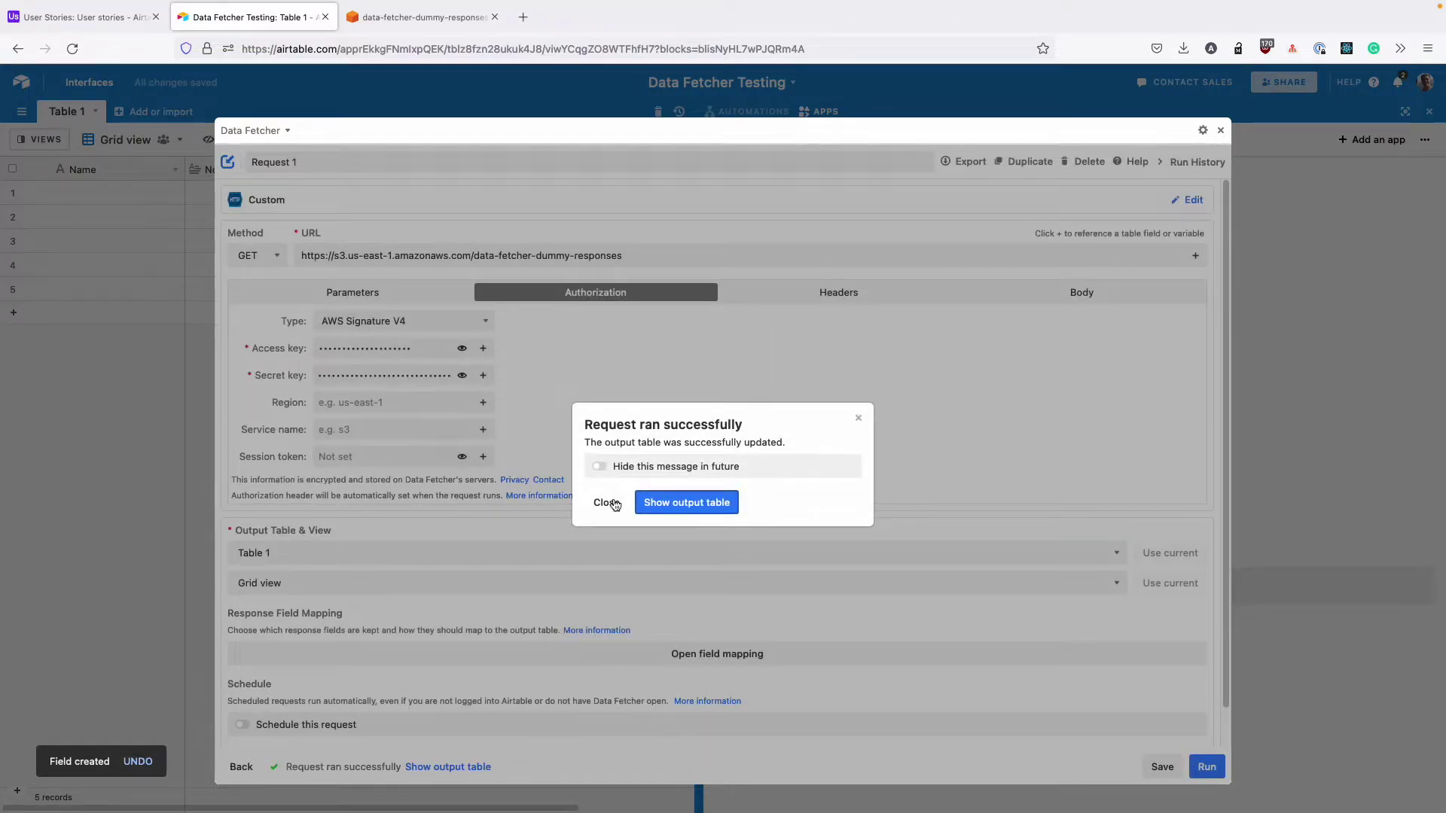
# Step: Dismiss the success message, expand the app fullscreen, and start a second request from the requests list
pyautogui.click(607, 503)
pyautogui.click(206, 376)
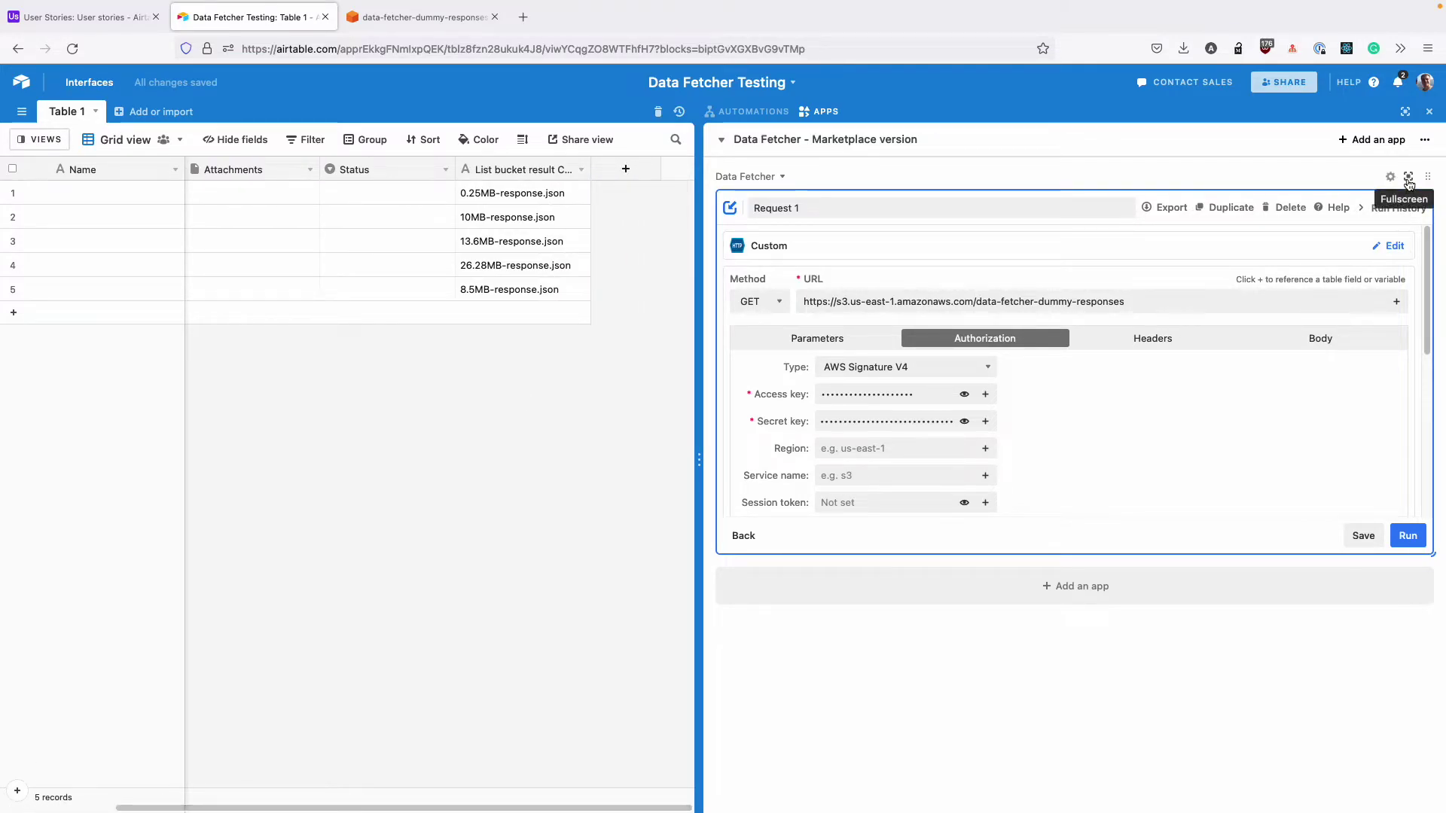
pyautogui.click(1408, 179)
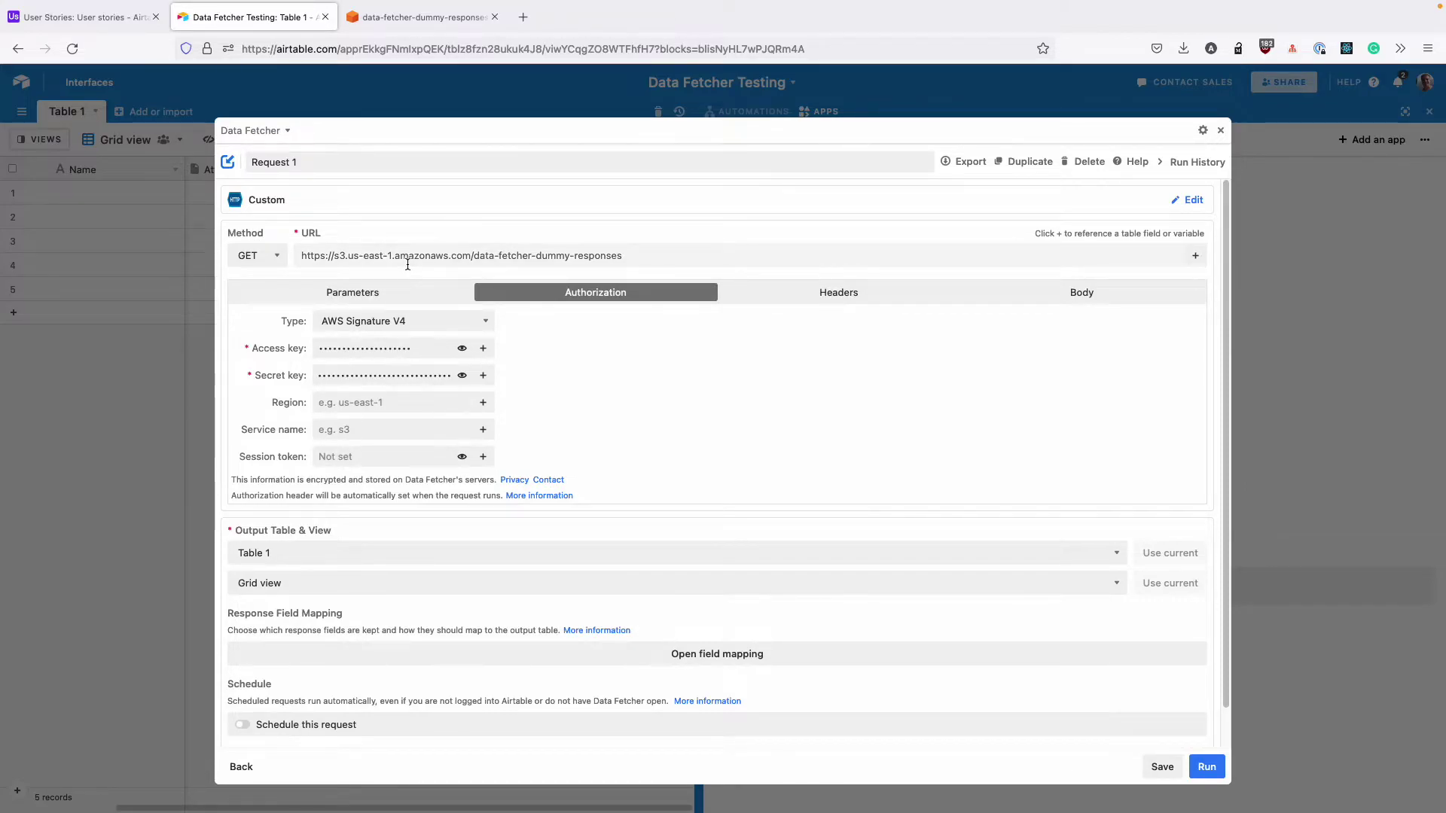
pyautogui.click(241, 766)
pyautogui.click(1132, 163)
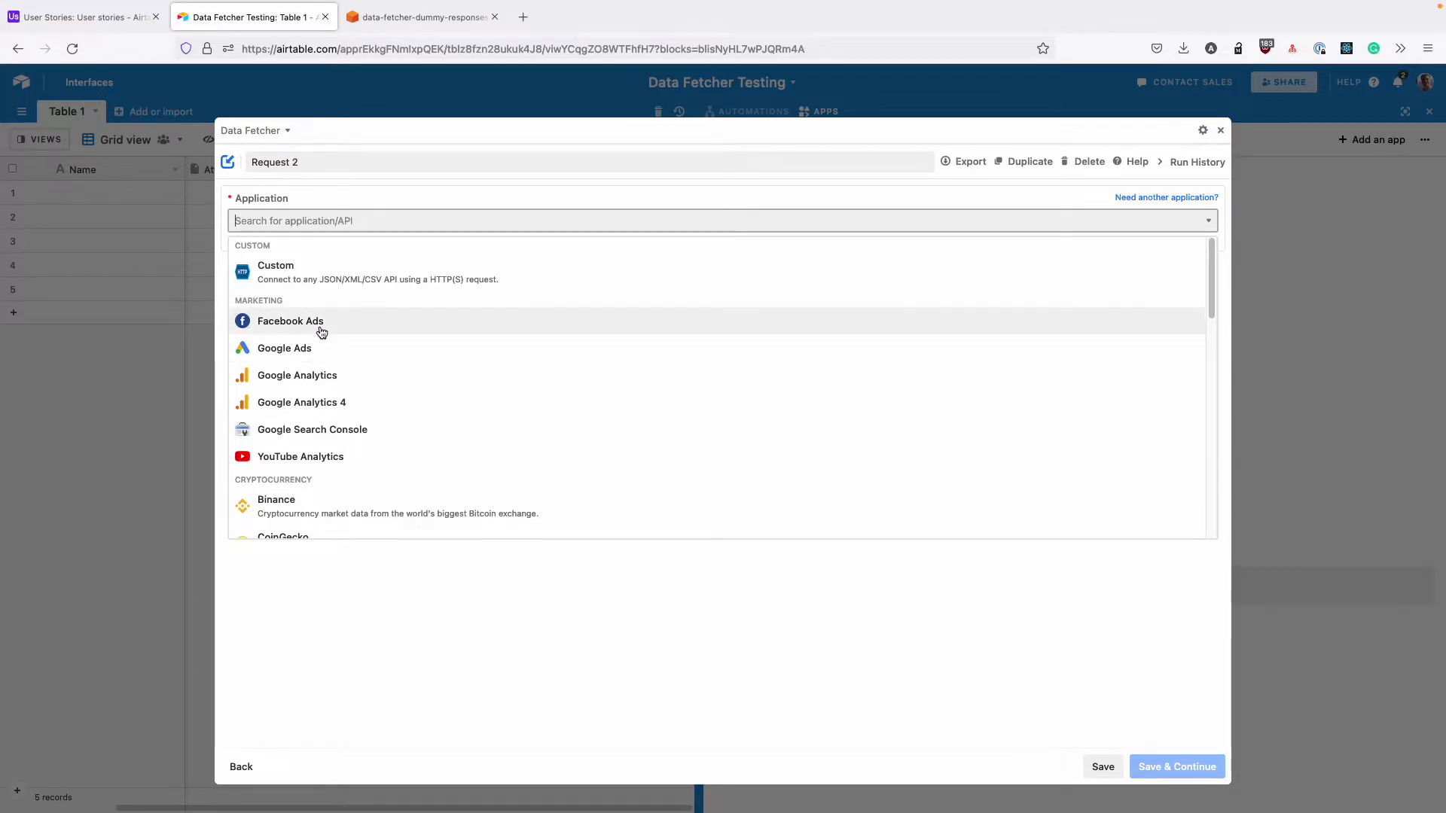
pyautogui.scroll(-2, 365, 345)
pyautogui.scroll(-2, 364, 344)
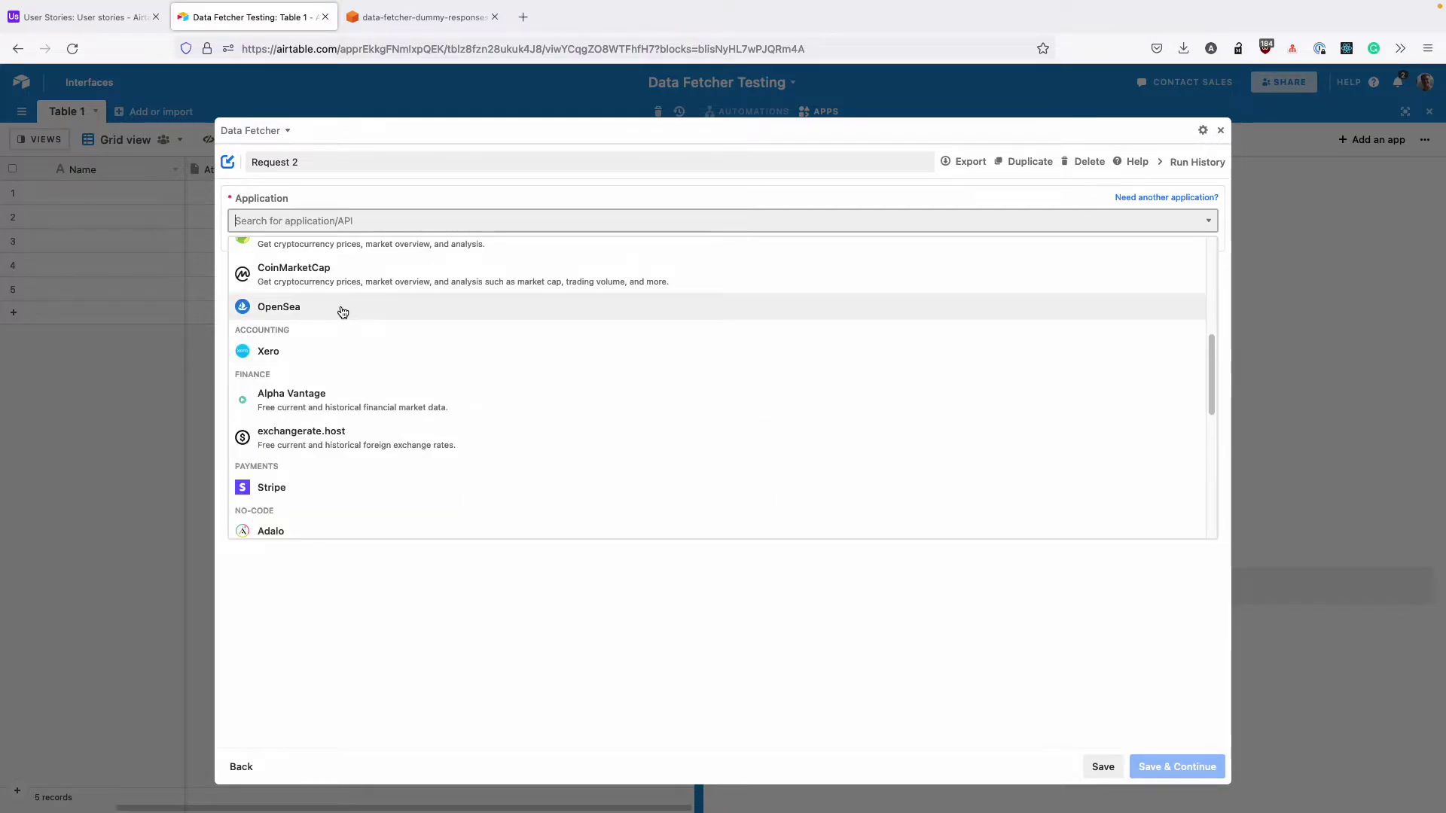
pyautogui.scroll(-5, 343, 311)
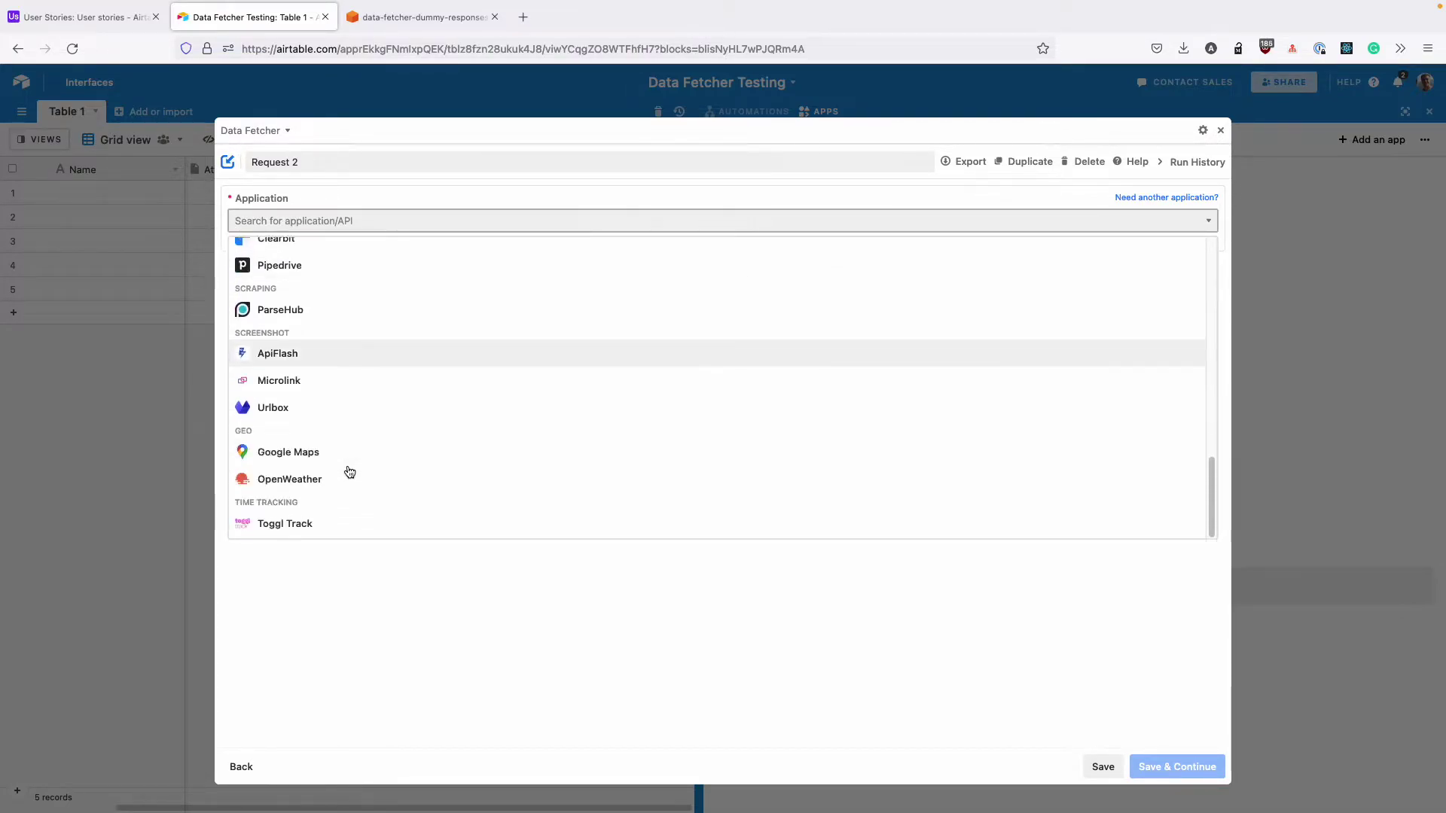
pyautogui.scroll(8, 333, 493)
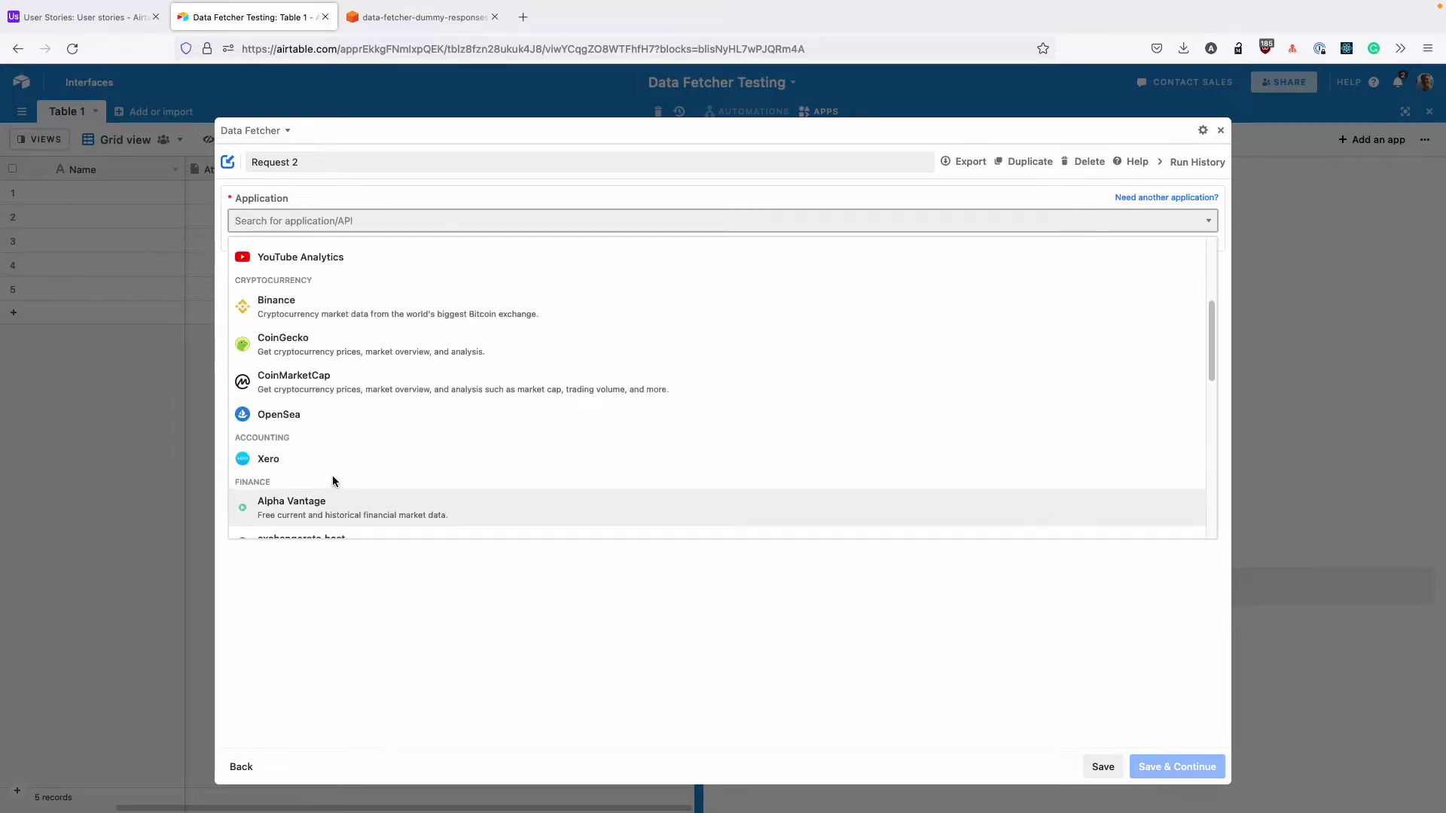
pyautogui.scroll(3, 335, 474)
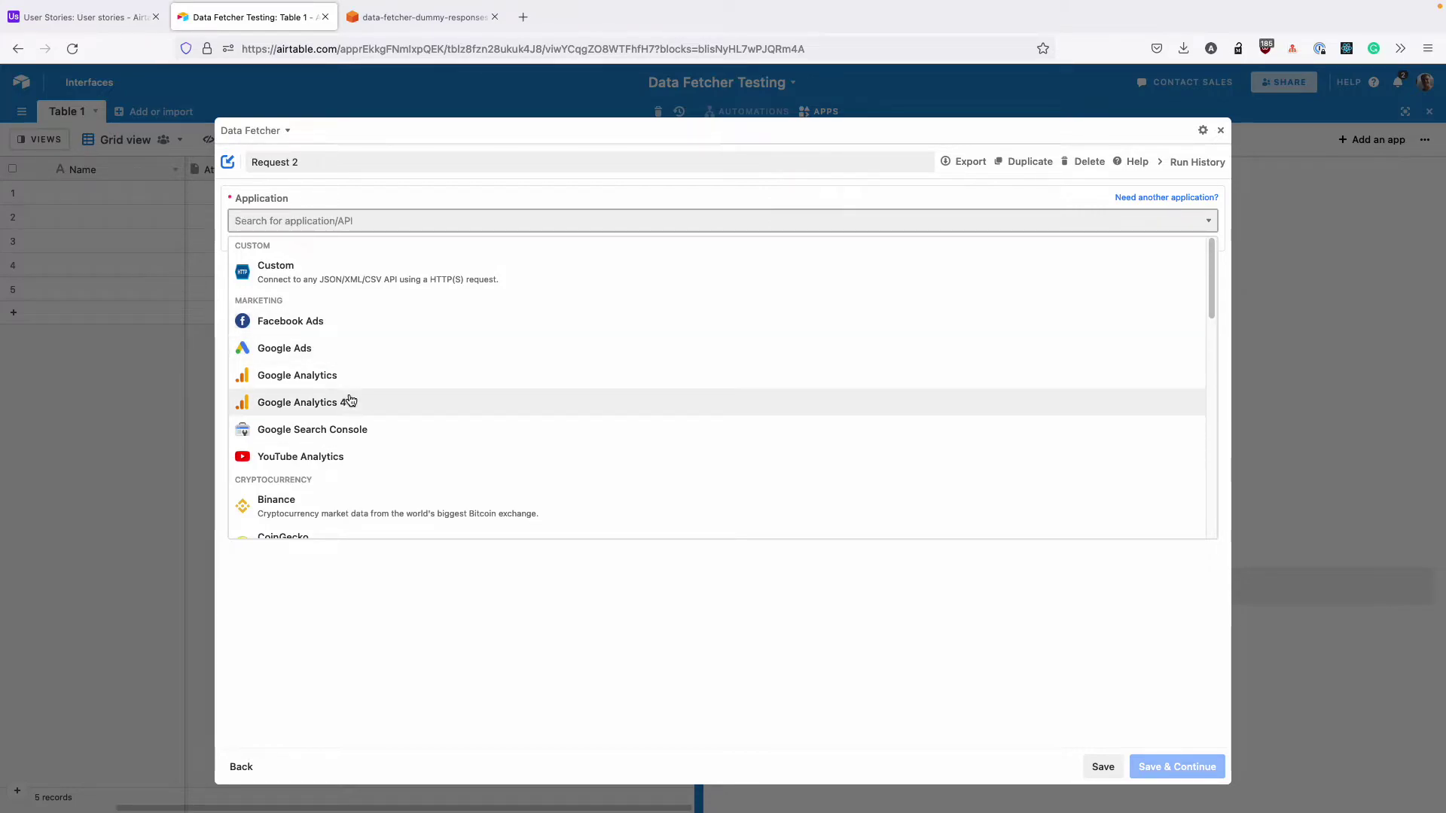
# Step: Choose Google Ads as Request 2's application and select the Google Ads account
pyautogui.click(319, 350)
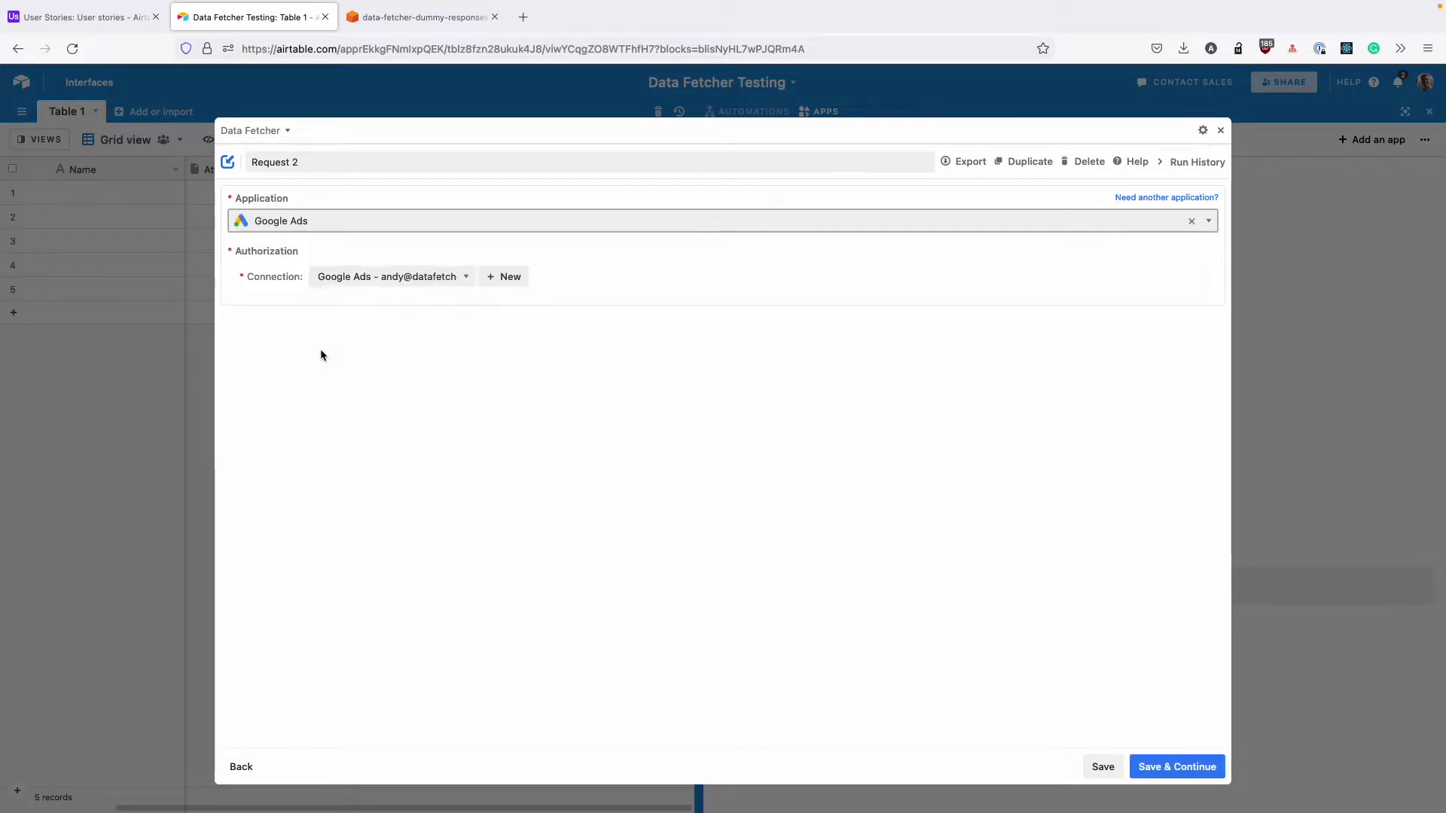
pyautogui.click(1182, 767)
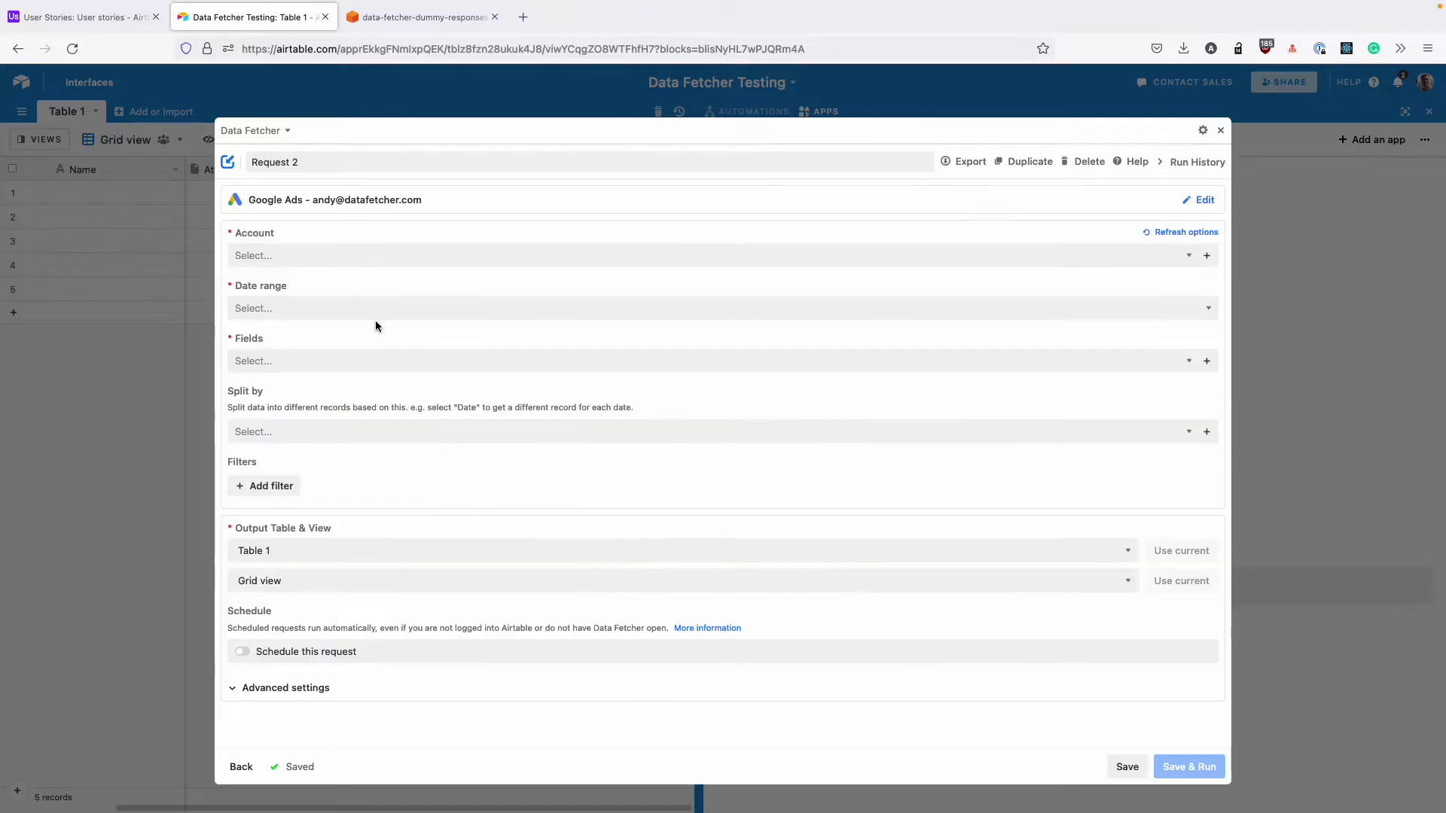
pyautogui.click(313, 255)
pyautogui.click(307, 284)
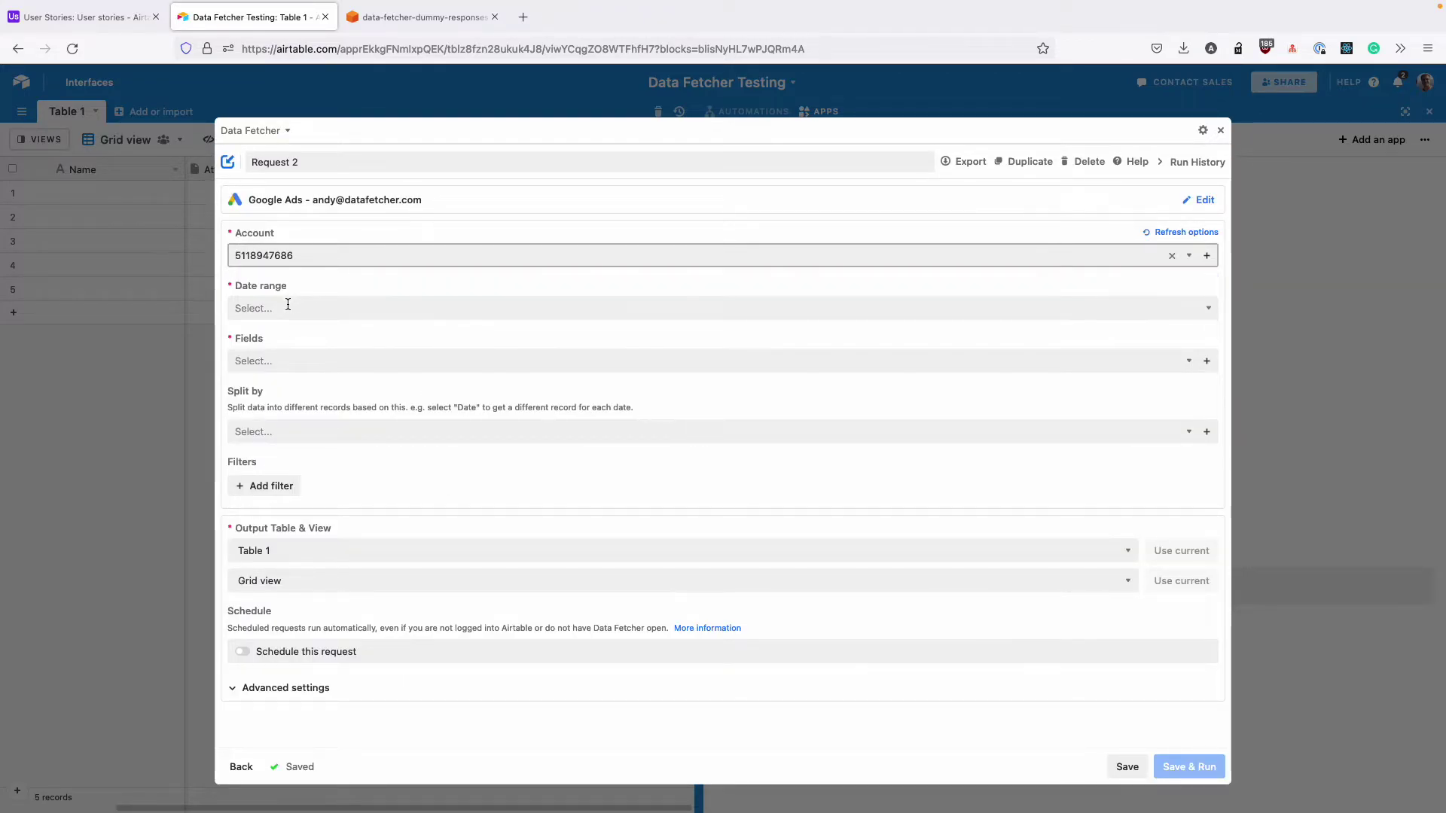
# Step: Set date range to Last 30 days, field Impressions, split by Date, then save and run
pyautogui.click(288, 307)
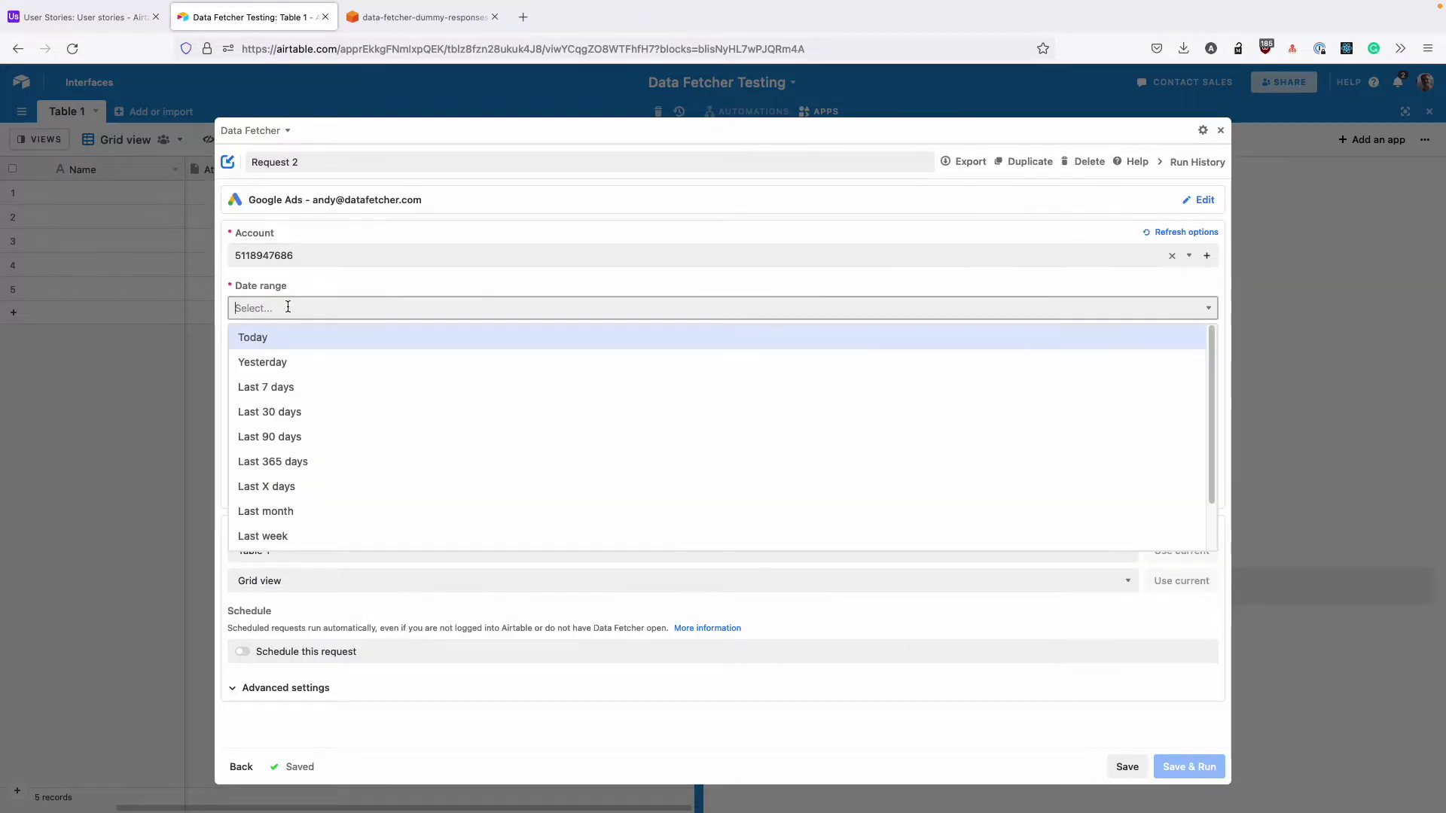
pyautogui.click(295, 413)
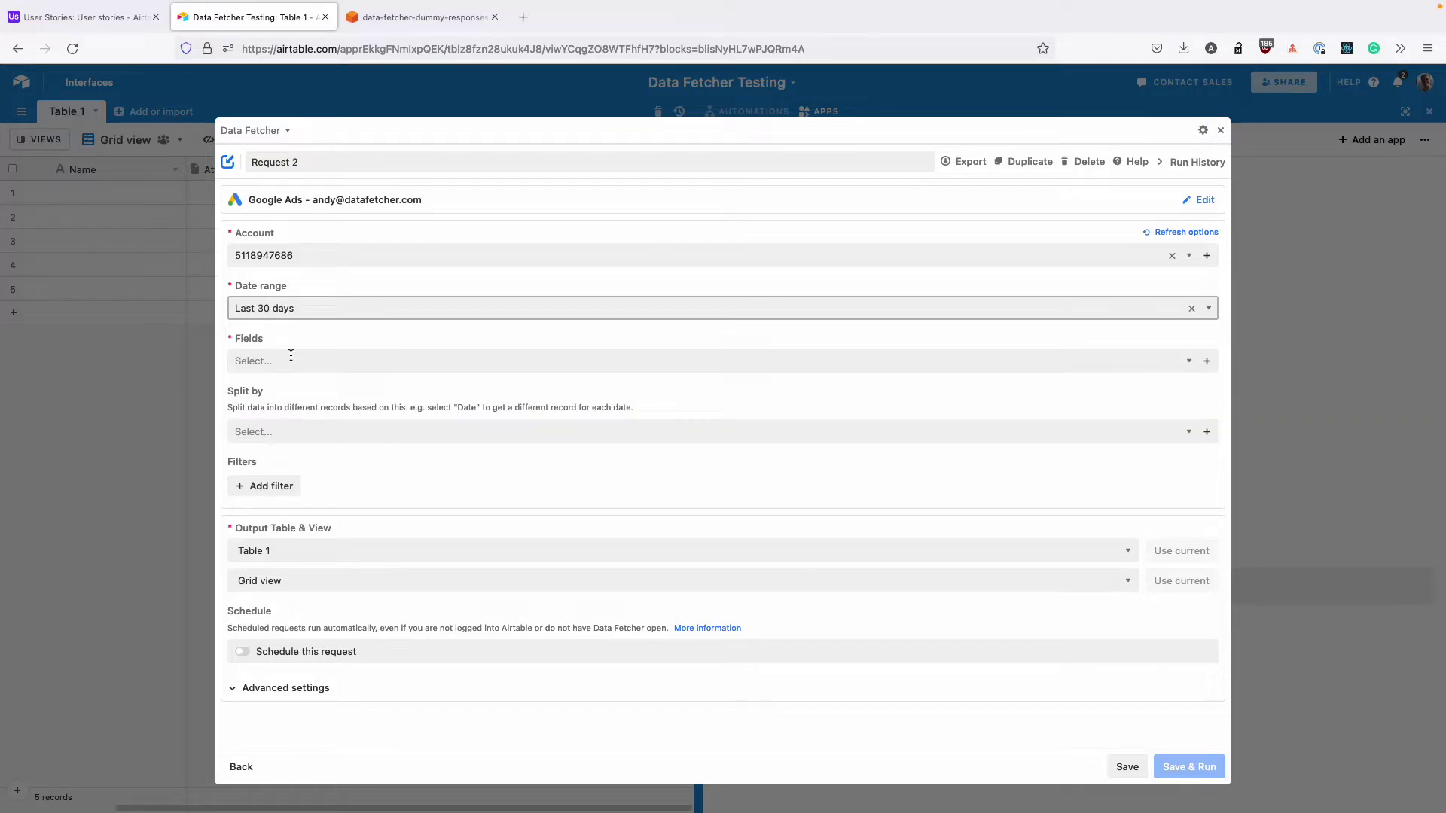
pyautogui.click(291, 358)
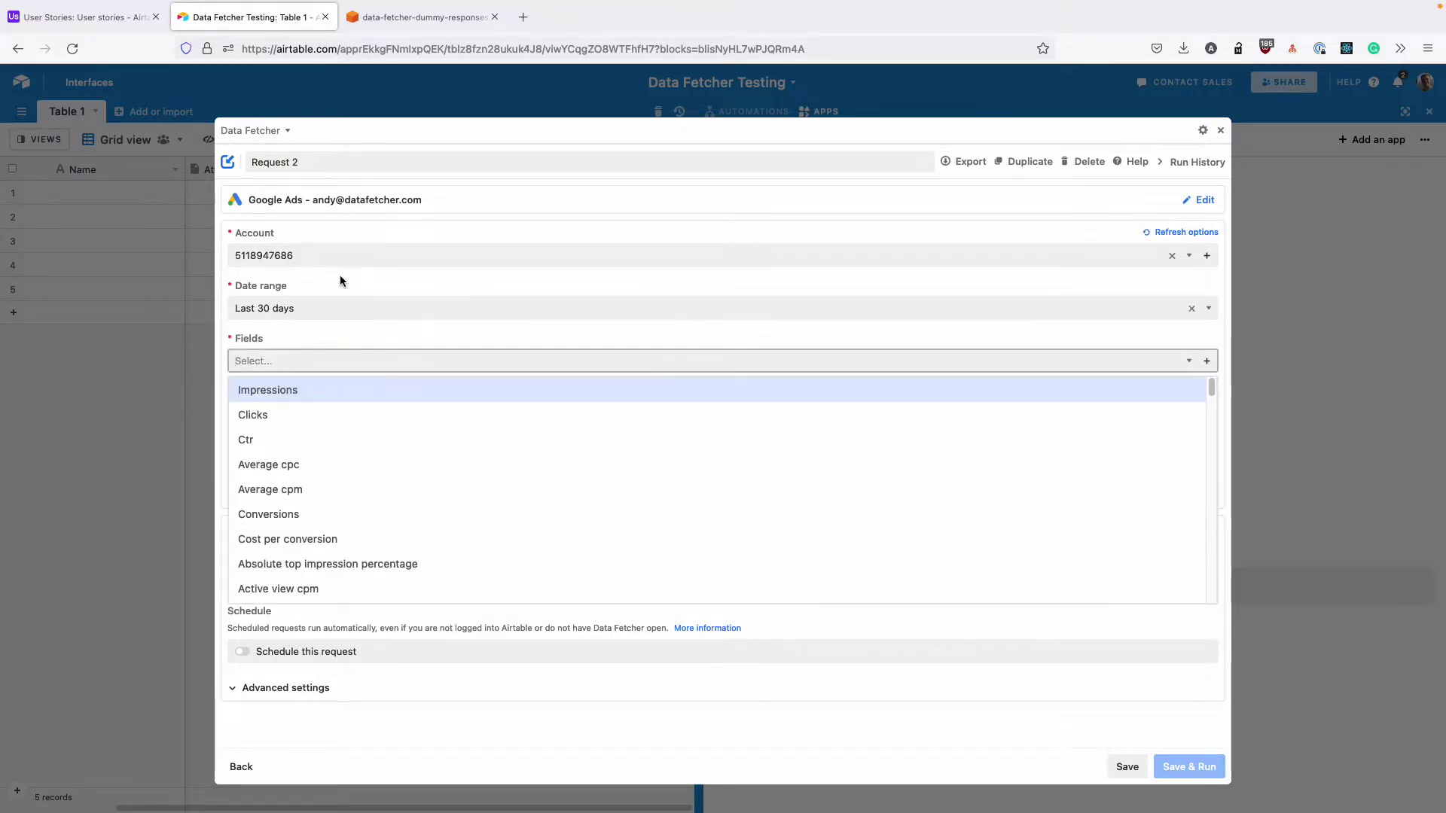
pyautogui.click(303, 405)
pyautogui.click(295, 432)
pyautogui.write('d')
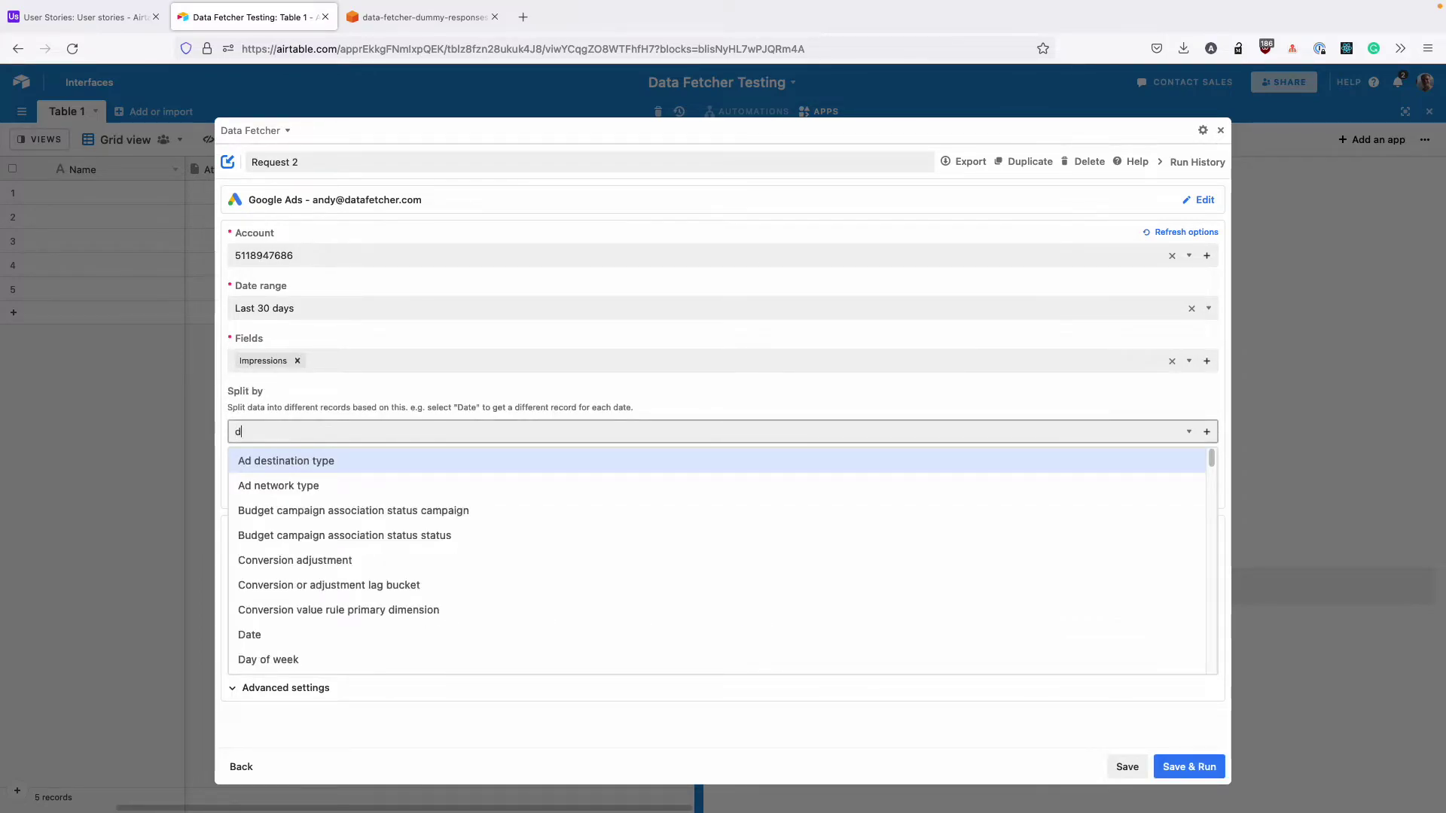
pyautogui.write('ate')
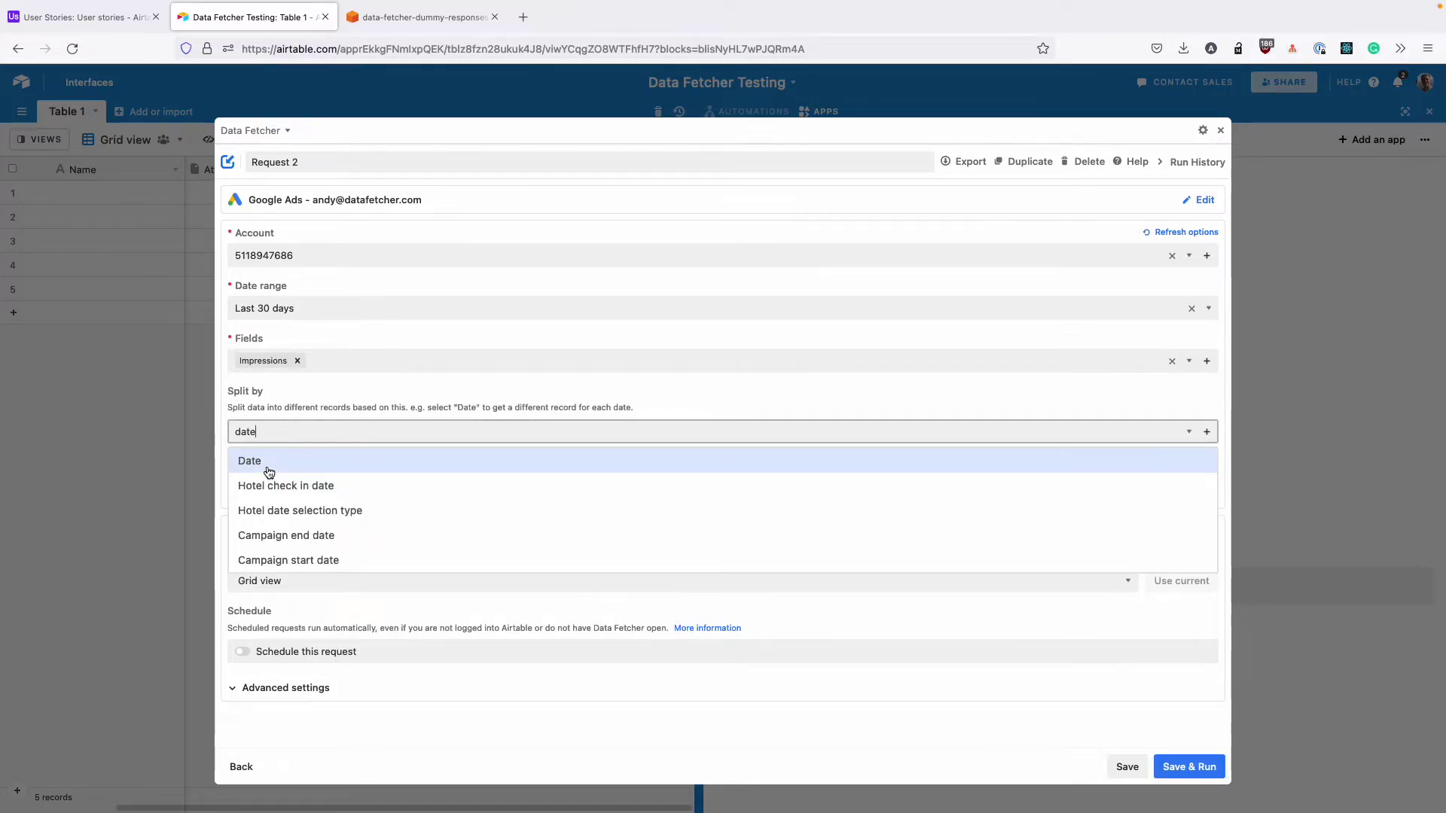
pyautogui.click(269, 470)
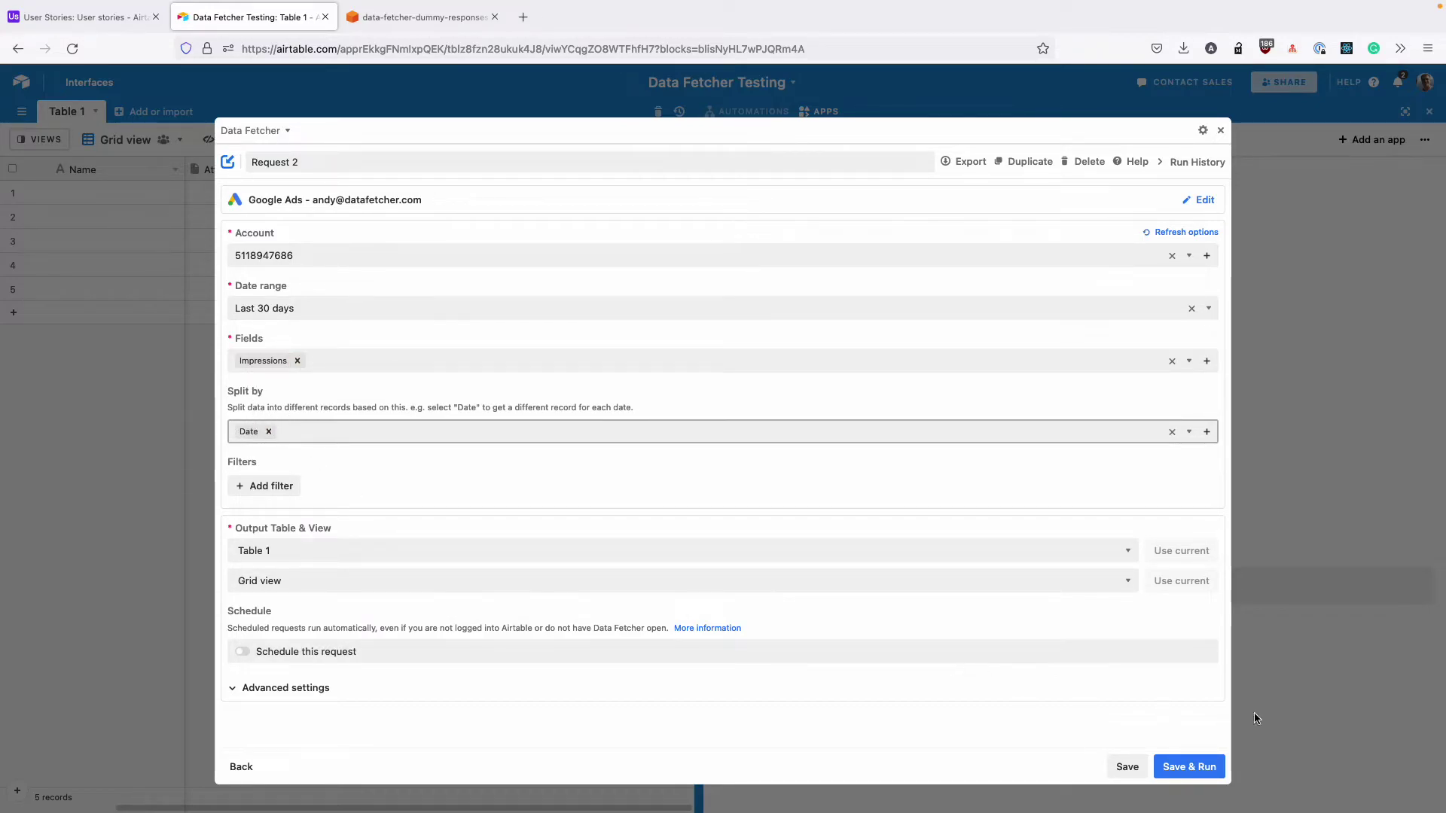
pyautogui.click(1186, 762)
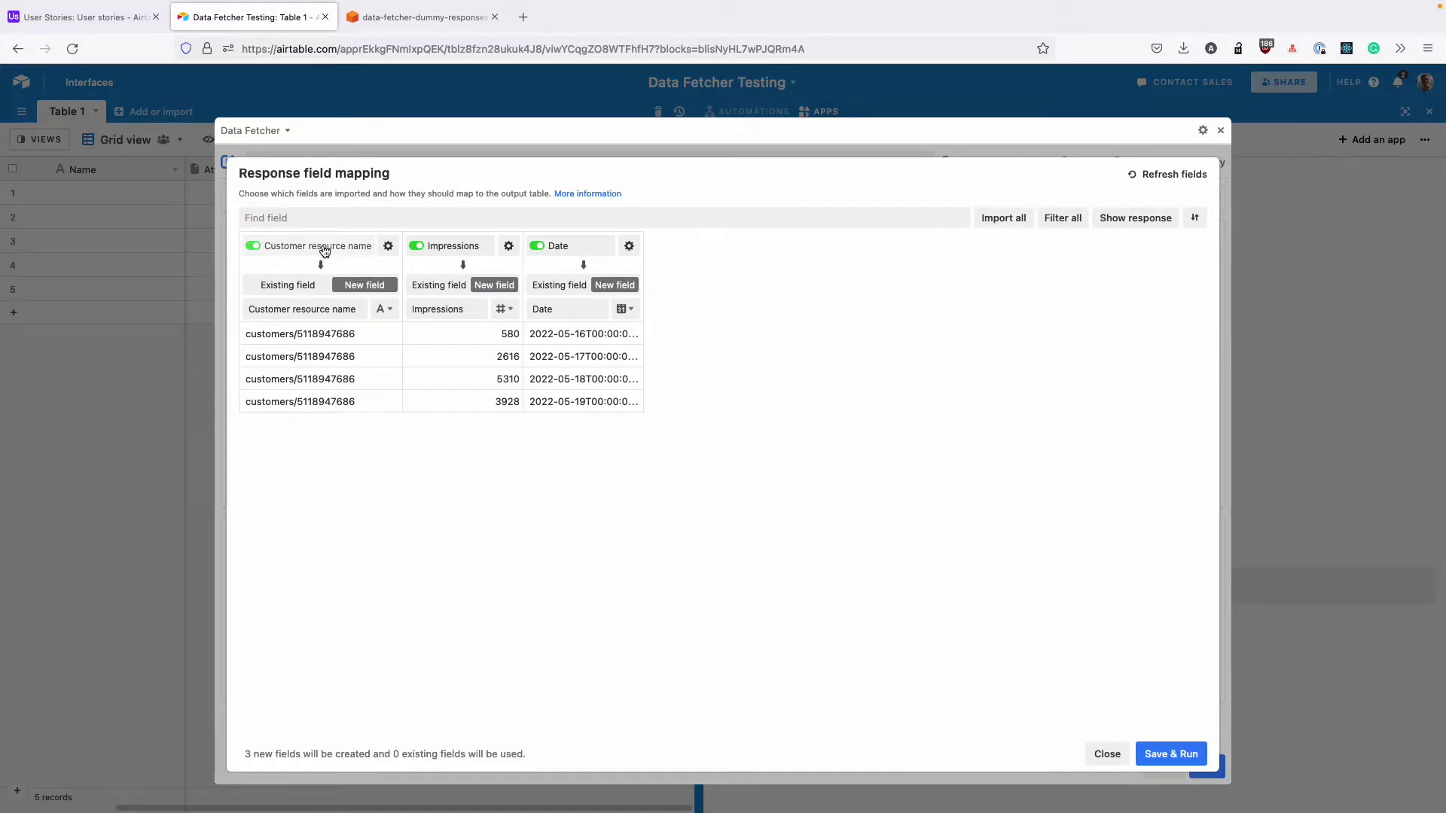
# Step: Exclude Customer resource name from the mapping and run, importing Impressions and Date per day
pyautogui.click(323, 249)
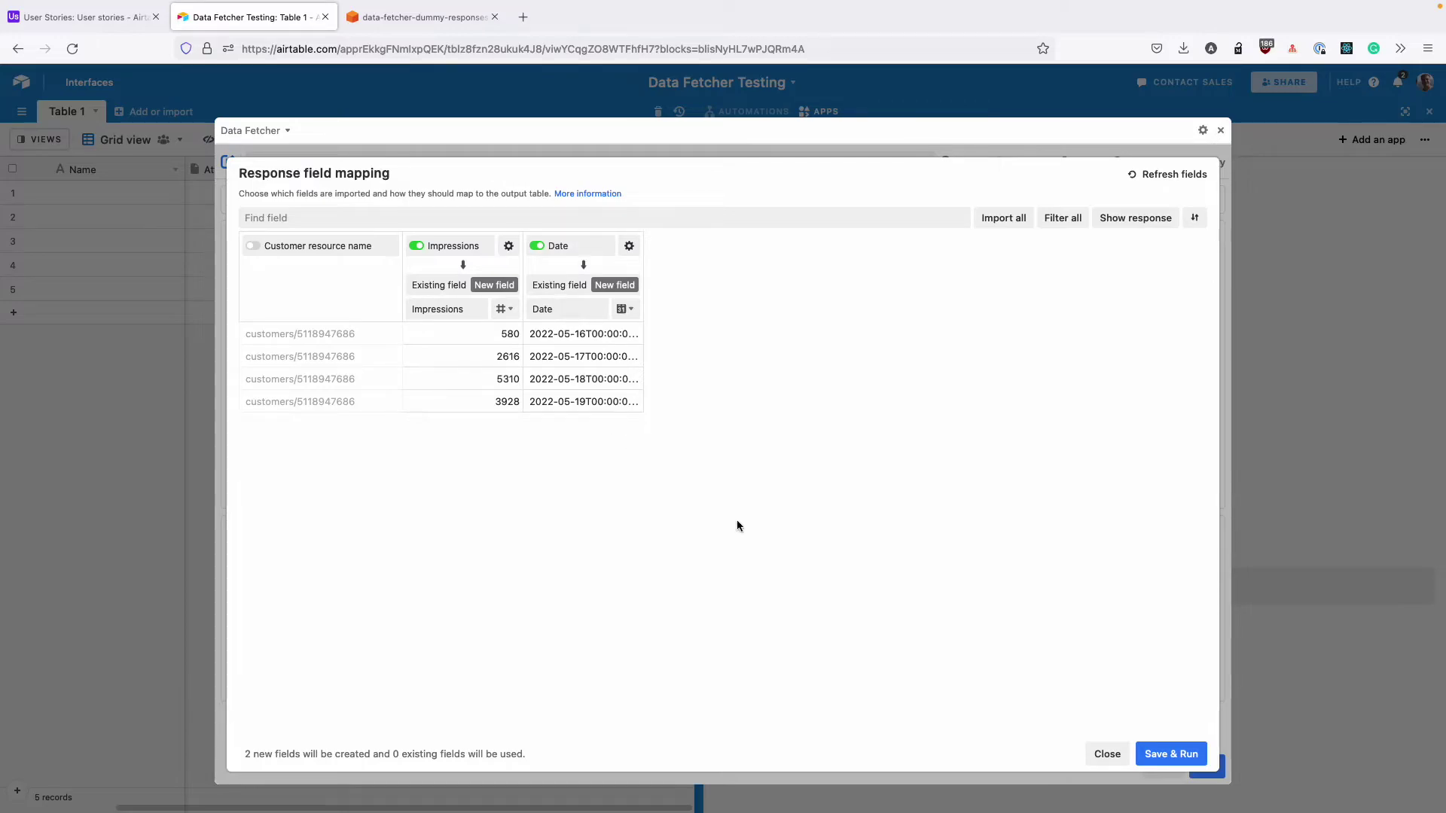
pyautogui.click(1171, 753)
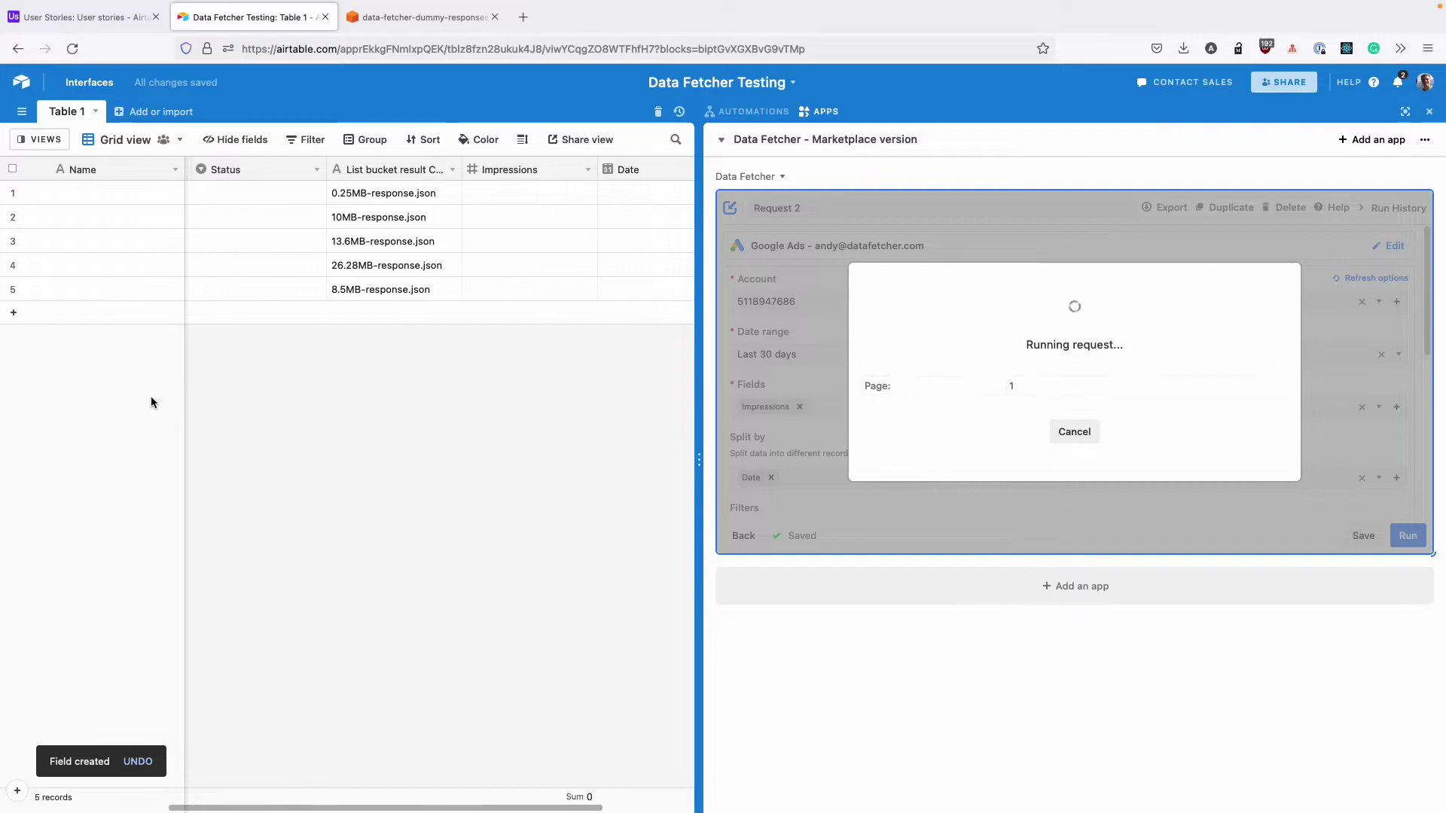
pyautogui.hscroll(3, 151, 402)
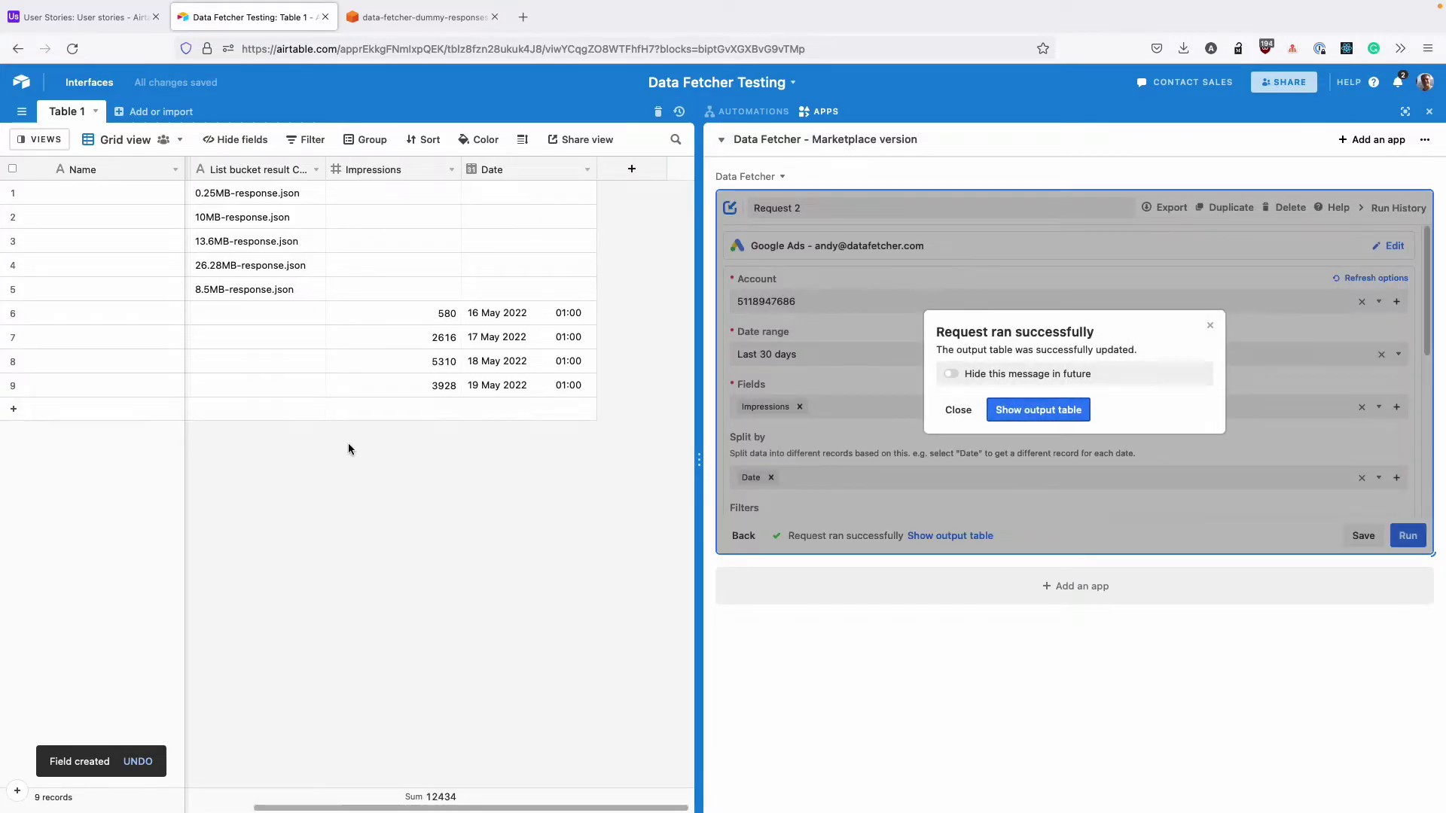
# Step: Dismiss the success message and return to the full-screen requests list
pyautogui.click(958, 409)
pyautogui.click(1411, 186)
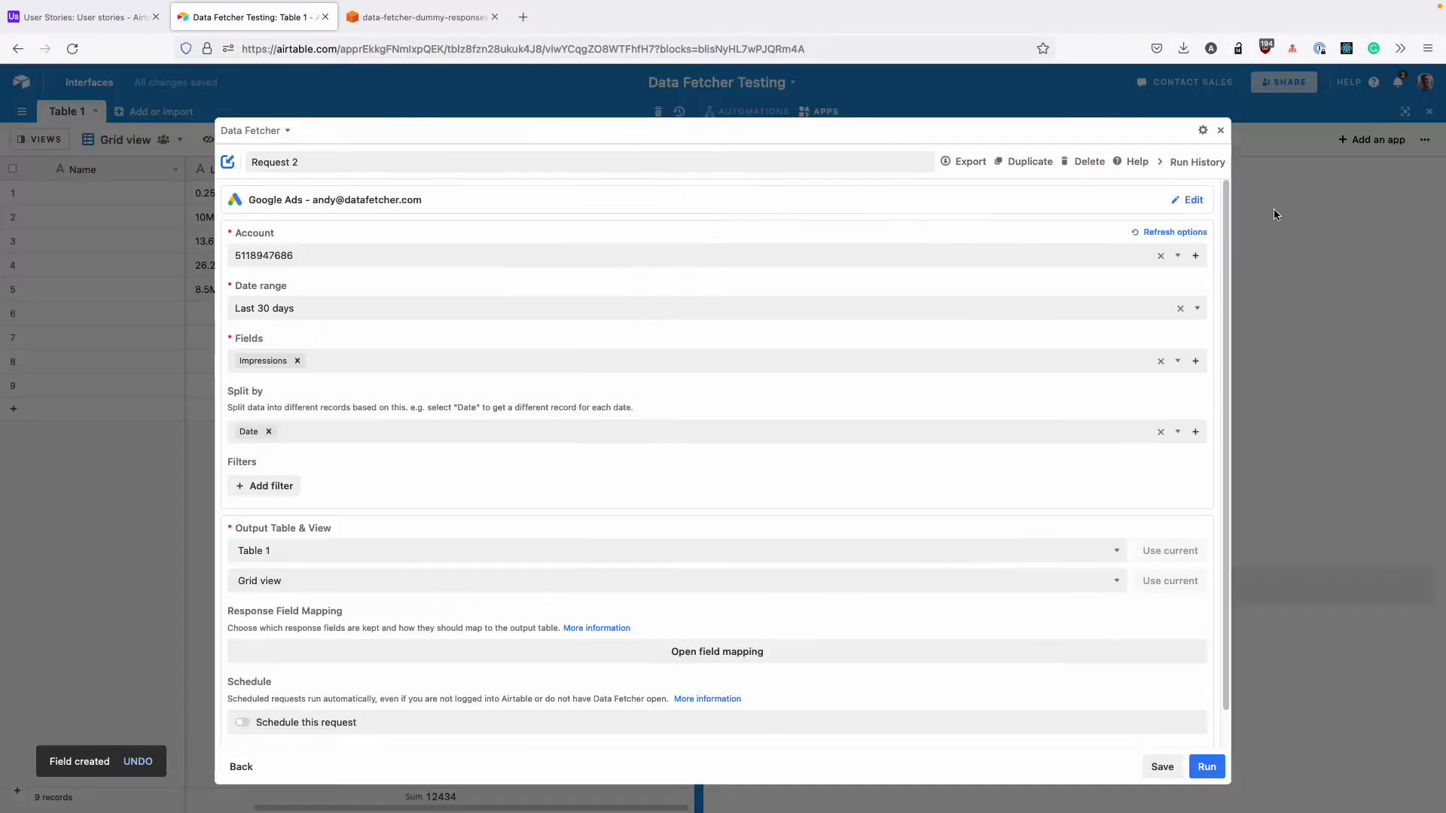
pyautogui.click(251, 777)
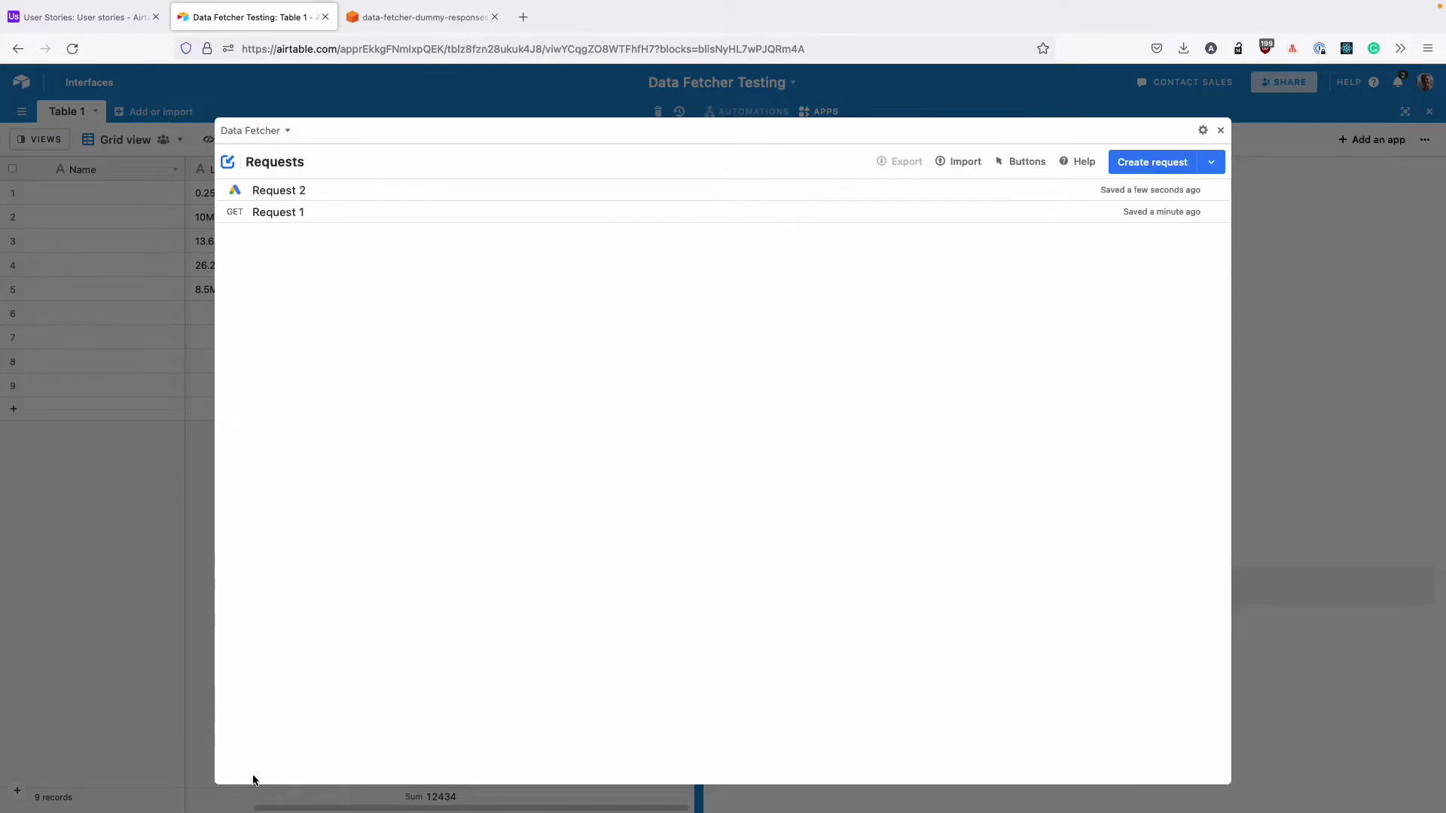
# Step: Remove the trailing 's' so Request 1's URL ends in data-fetcher-dummy-response, and rerun it
pyautogui.click(316, 221)
pyautogui.click(687, 258)
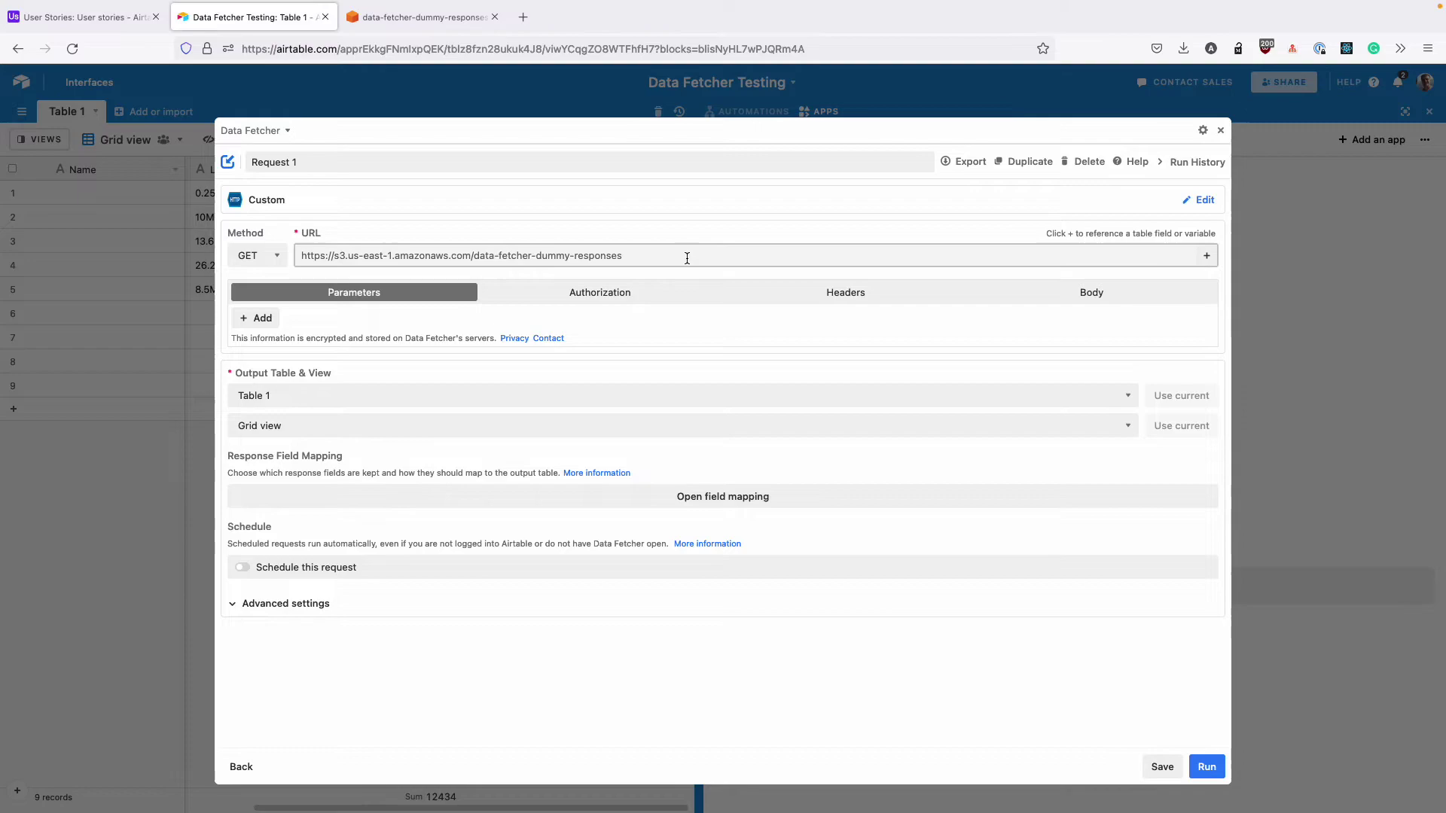
pyautogui.press('BackSpace')
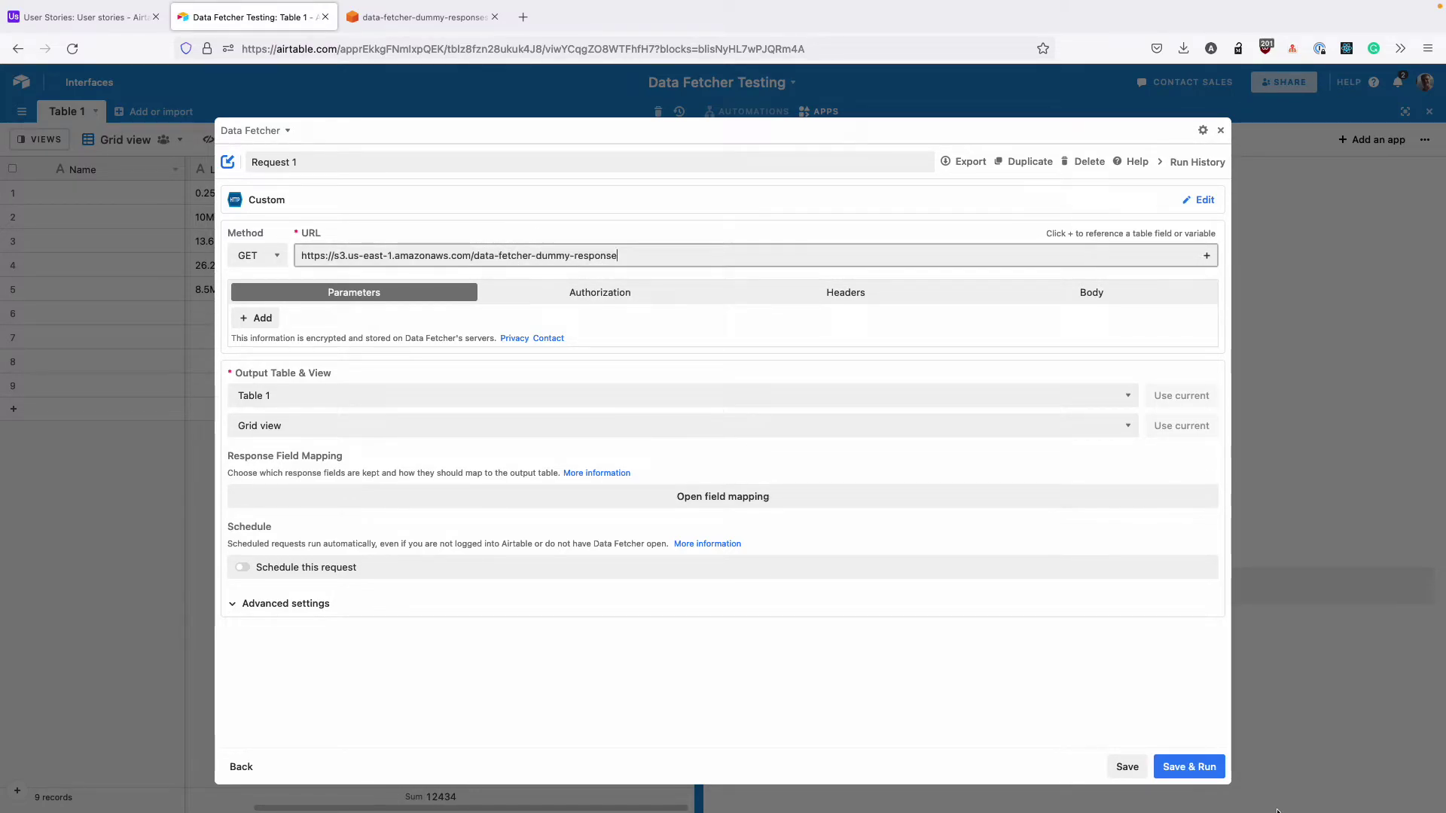
pyautogui.click(1180, 765)
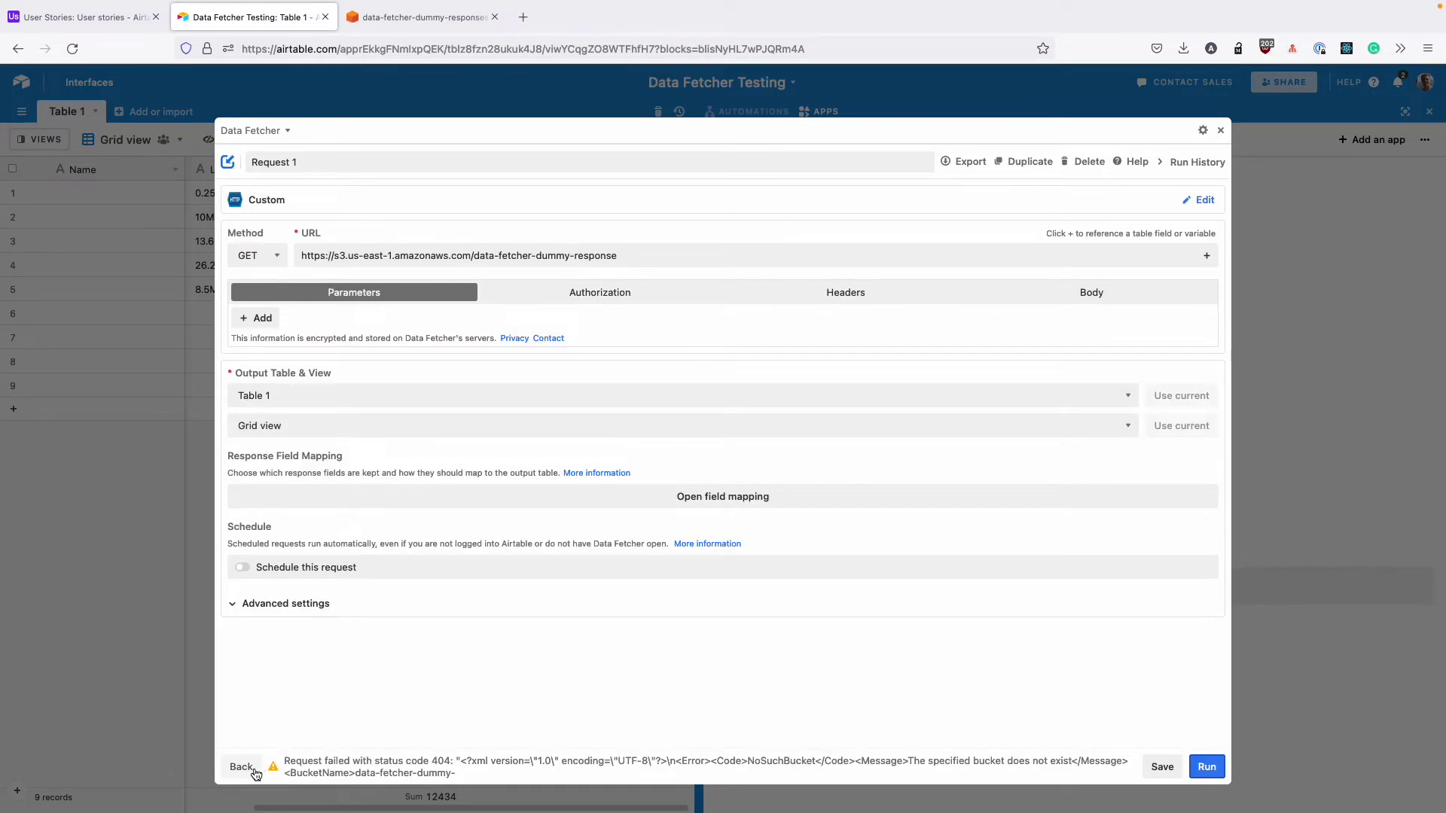
# Step: Build Sequence 1 with Request 1 first and Request 2 second, and run it
pyautogui.click(242, 767)
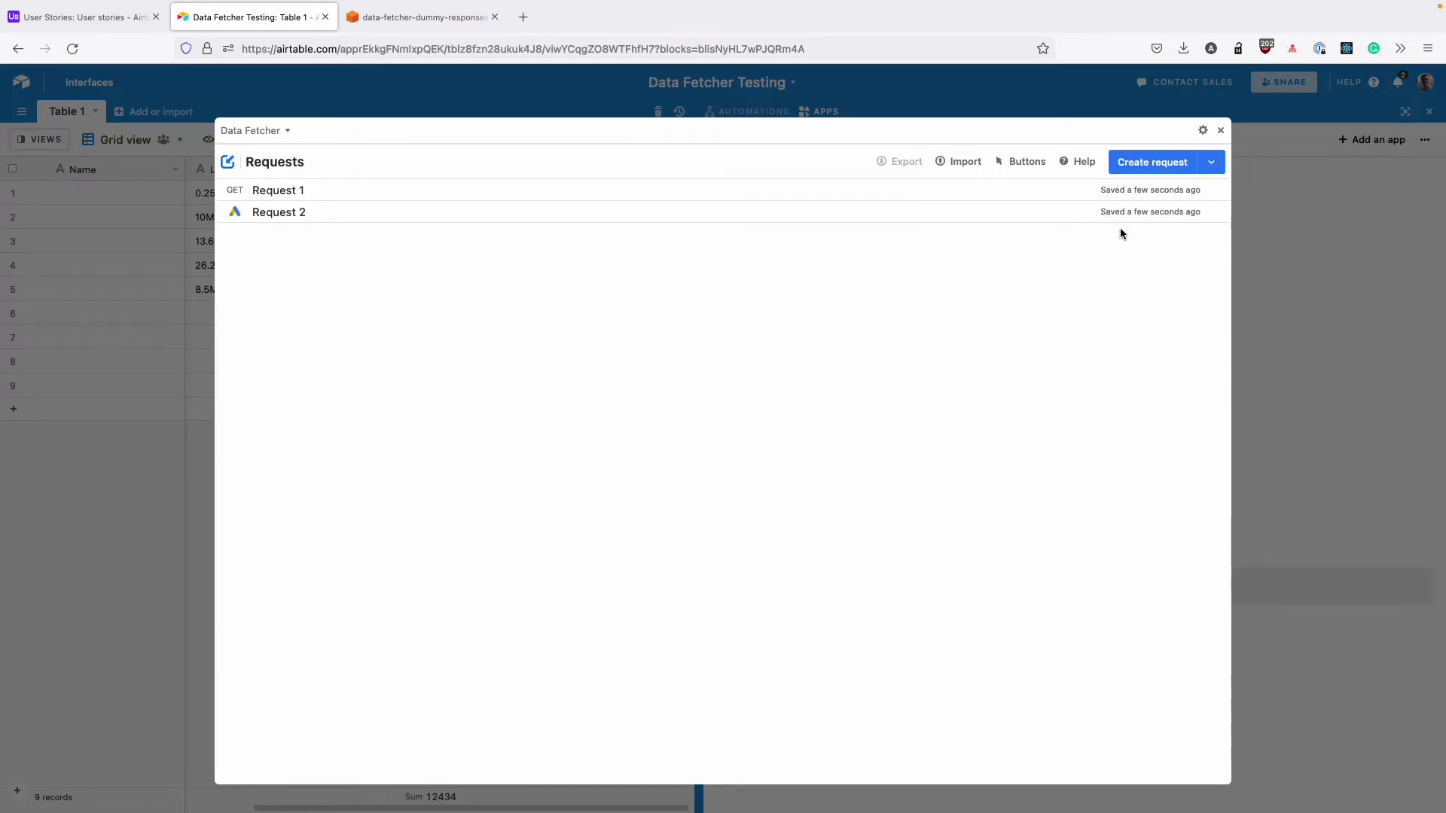
pyautogui.click(1211, 162)
pyautogui.click(1178, 190)
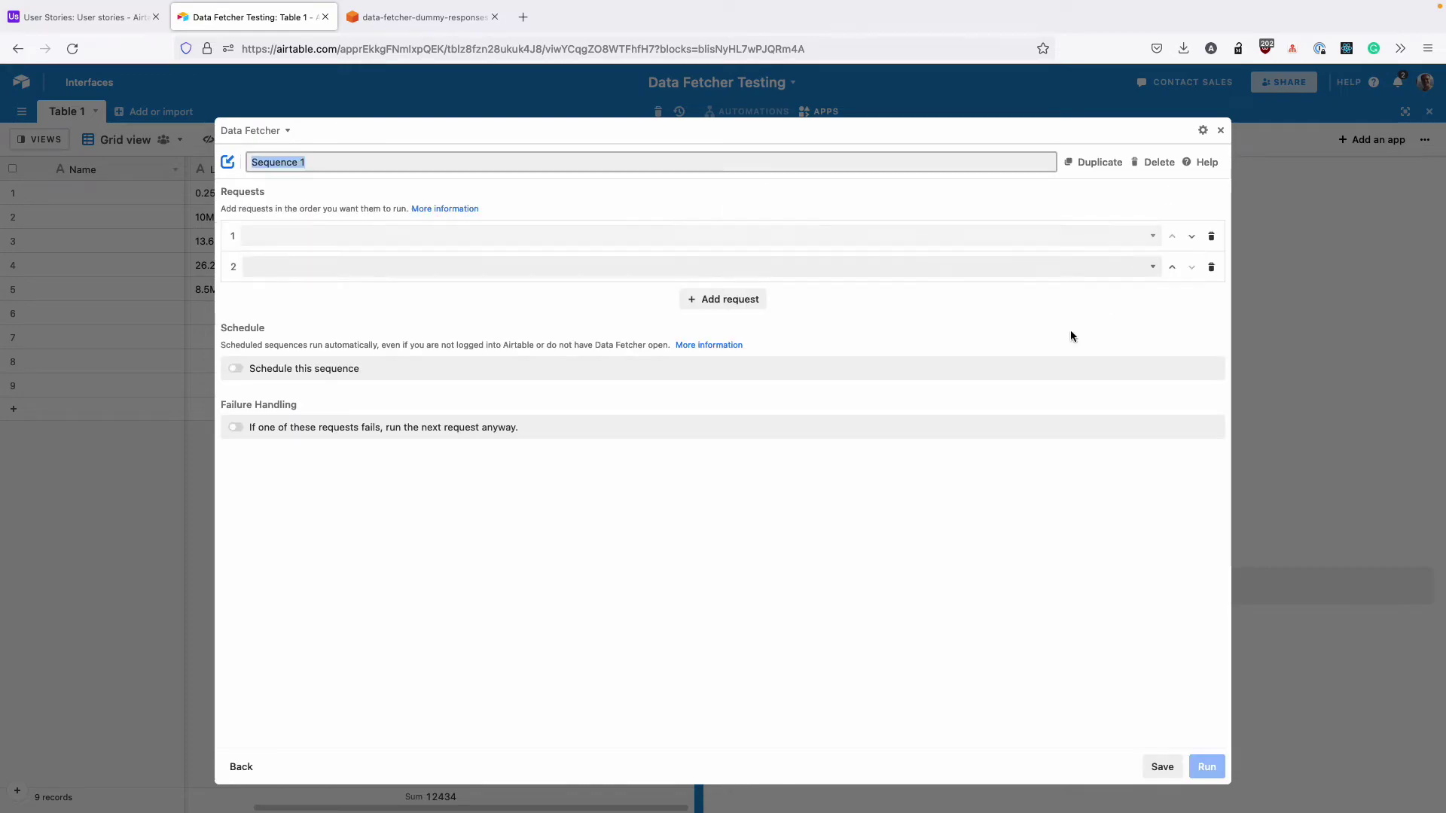
pyautogui.click(430, 236)
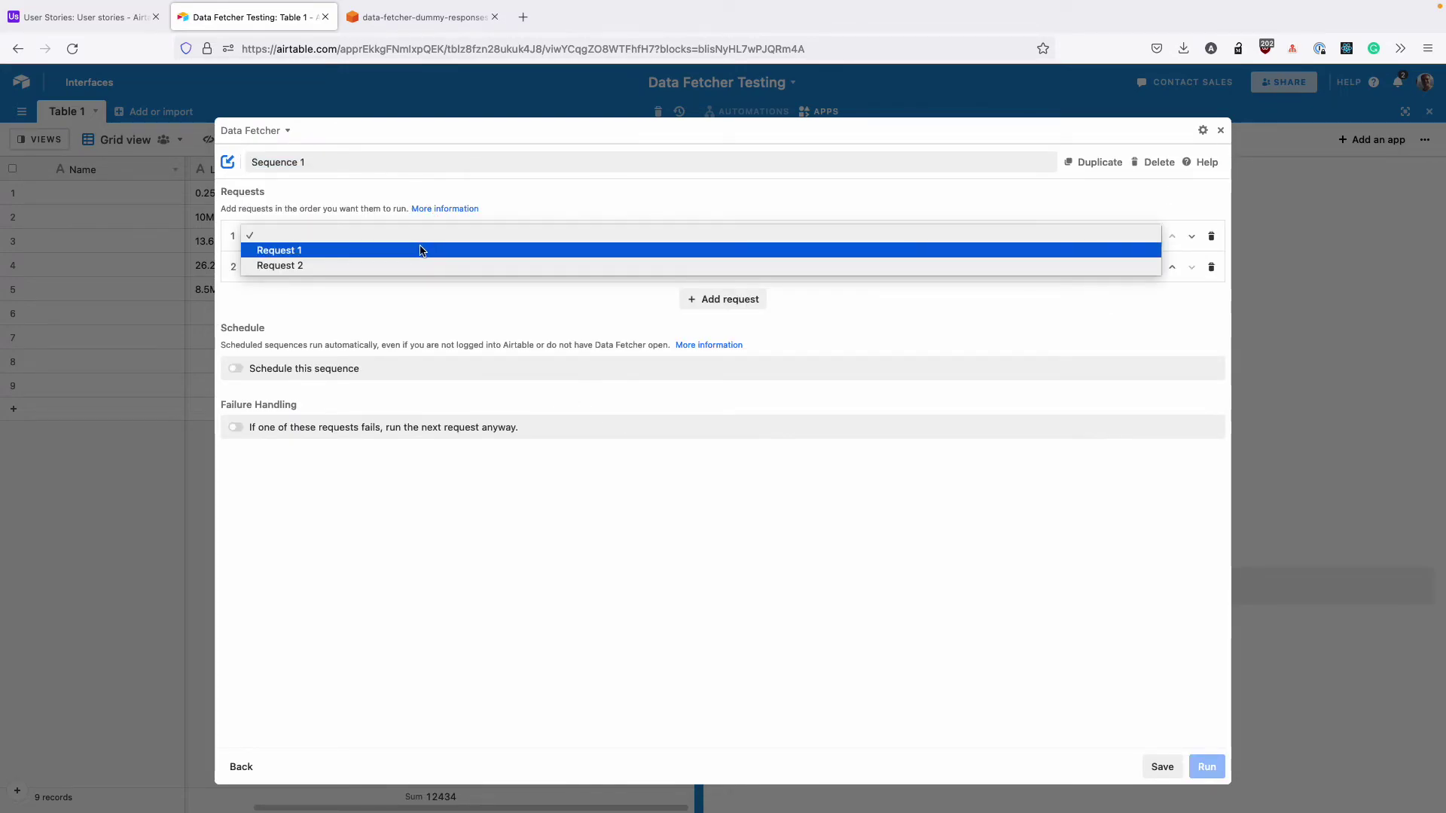
pyautogui.click(420, 250)
pyautogui.click(392, 266)
pyautogui.click(388, 294)
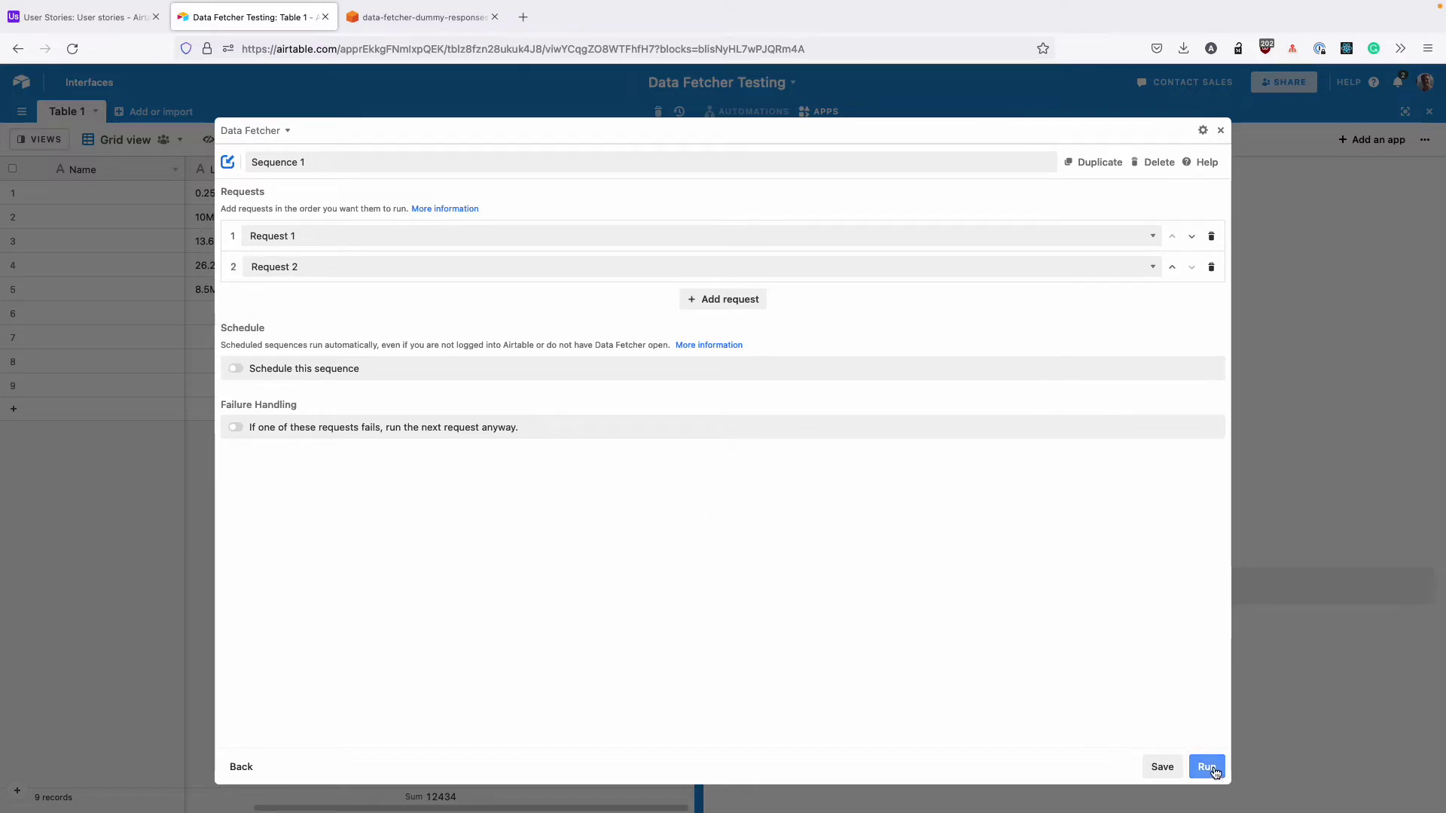
pyautogui.click(1207, 766)
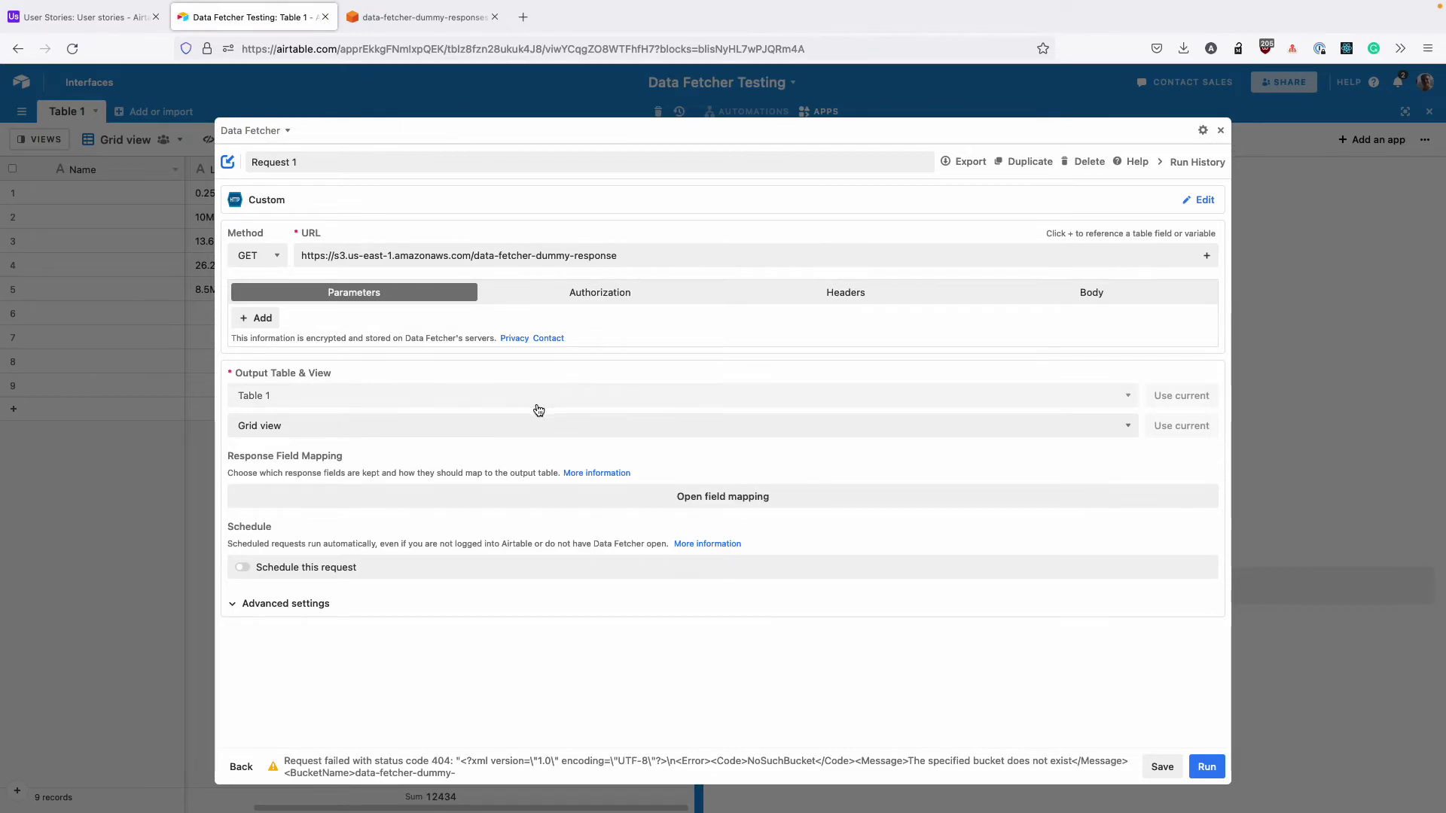
# Step: Enable 'If one of these requests fails, run the next request anyway' and rerun Sequence 1
pyautogui.click(241, 767)
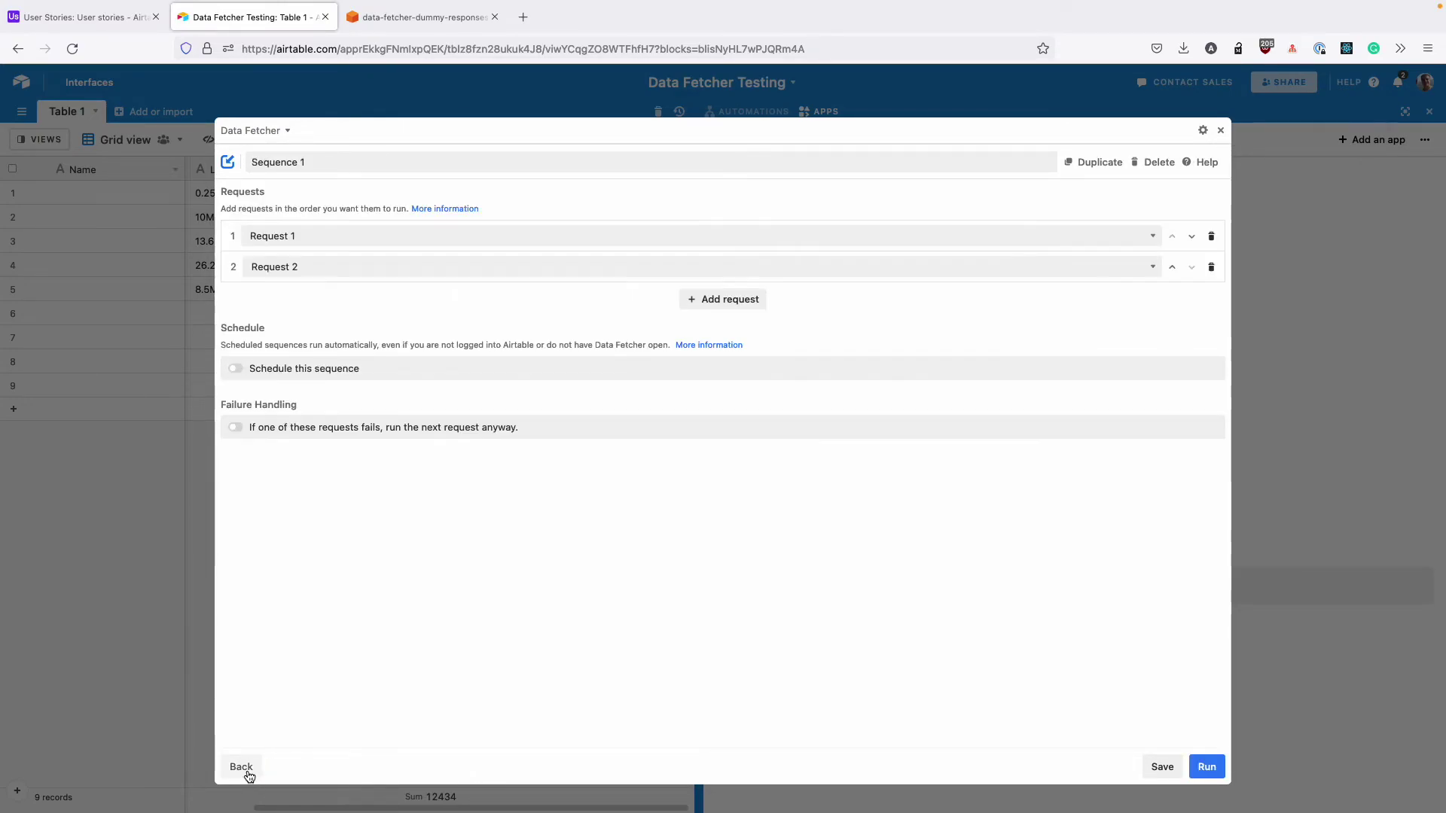
pyautogui.click(278, 434)
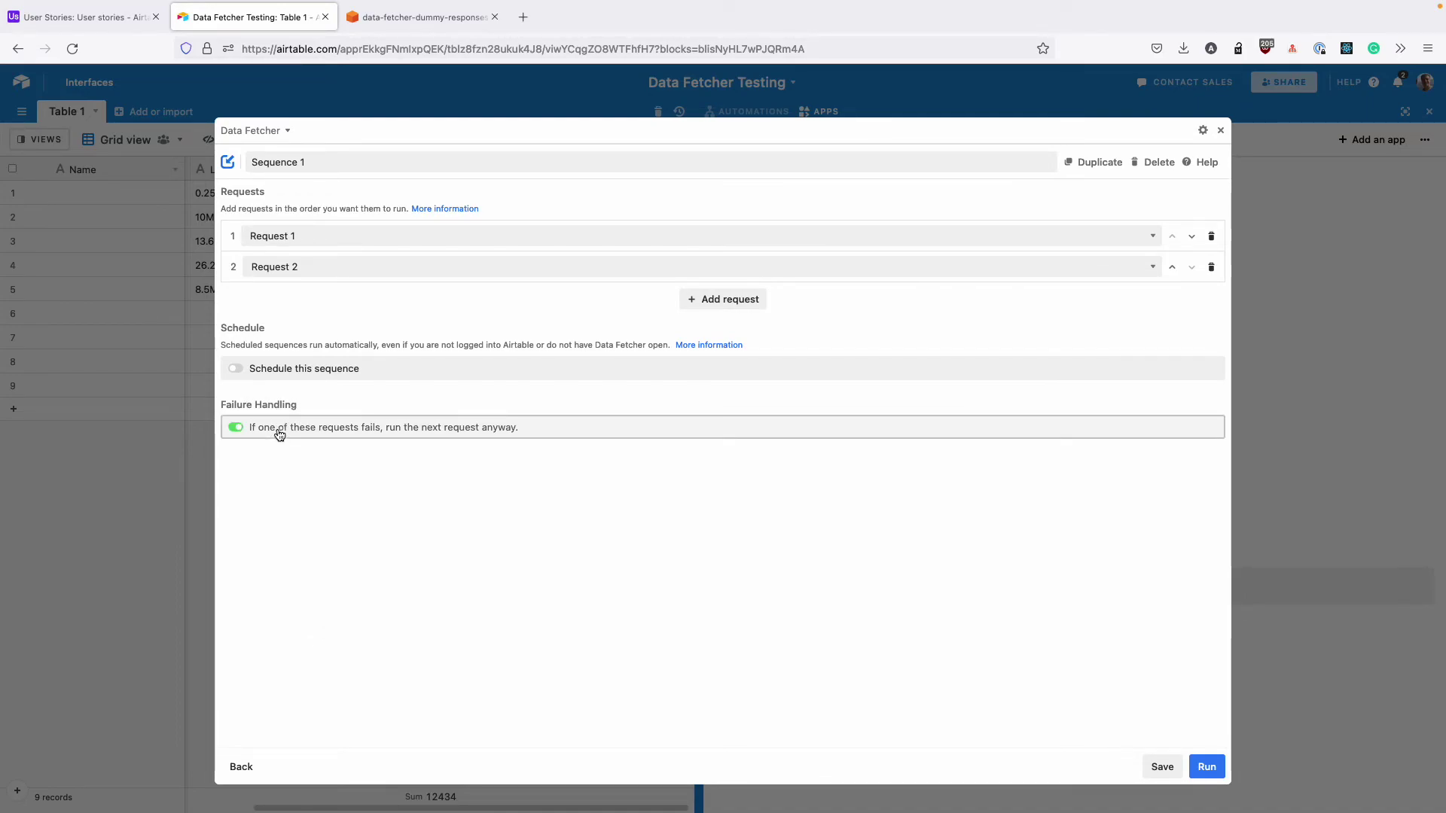
pyautogui.click(1206, 766)
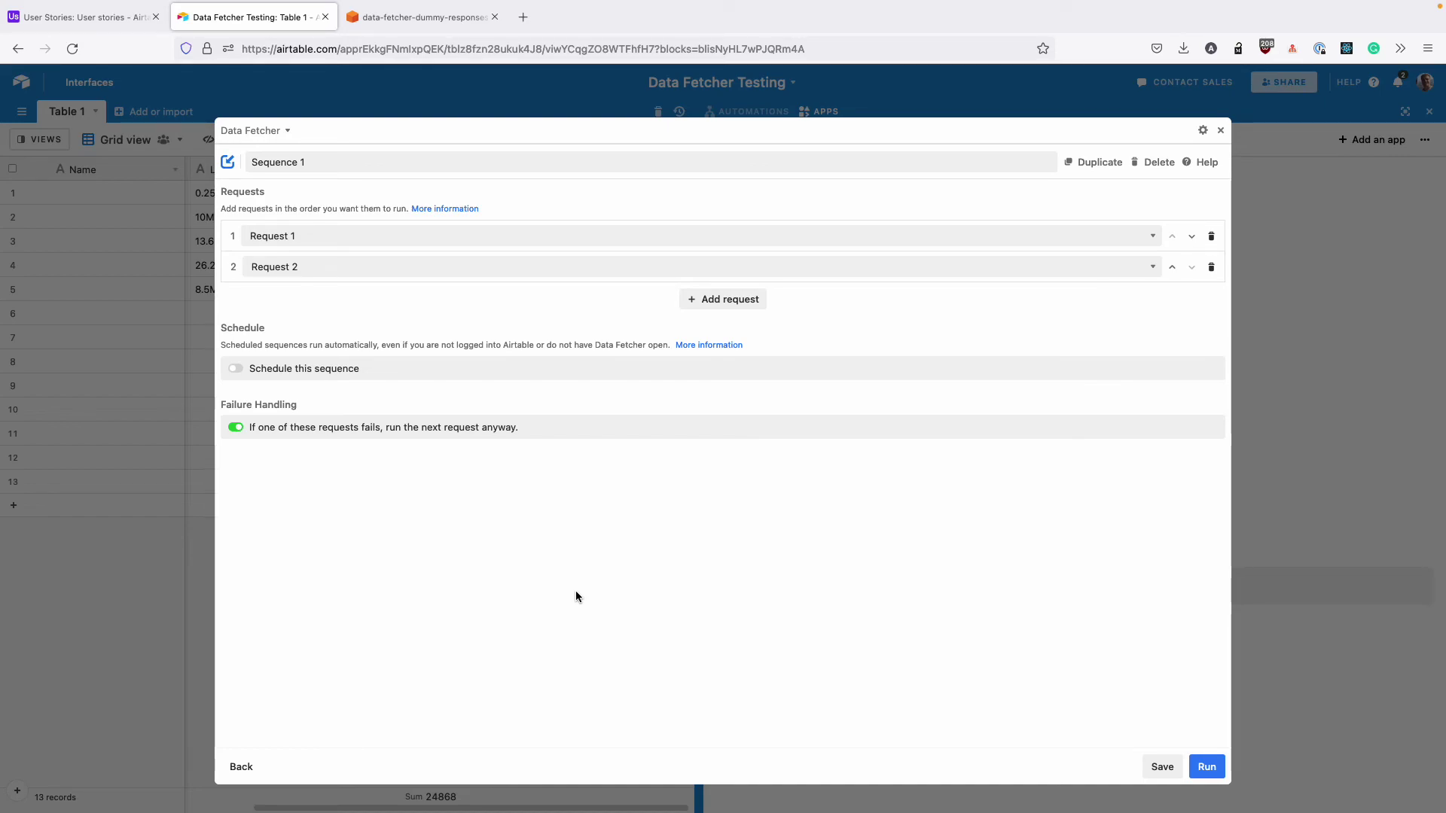
# Step: Leave the sequence, browse the application list for a new request, then back out without saving it
pyautogui.click(242, 766)
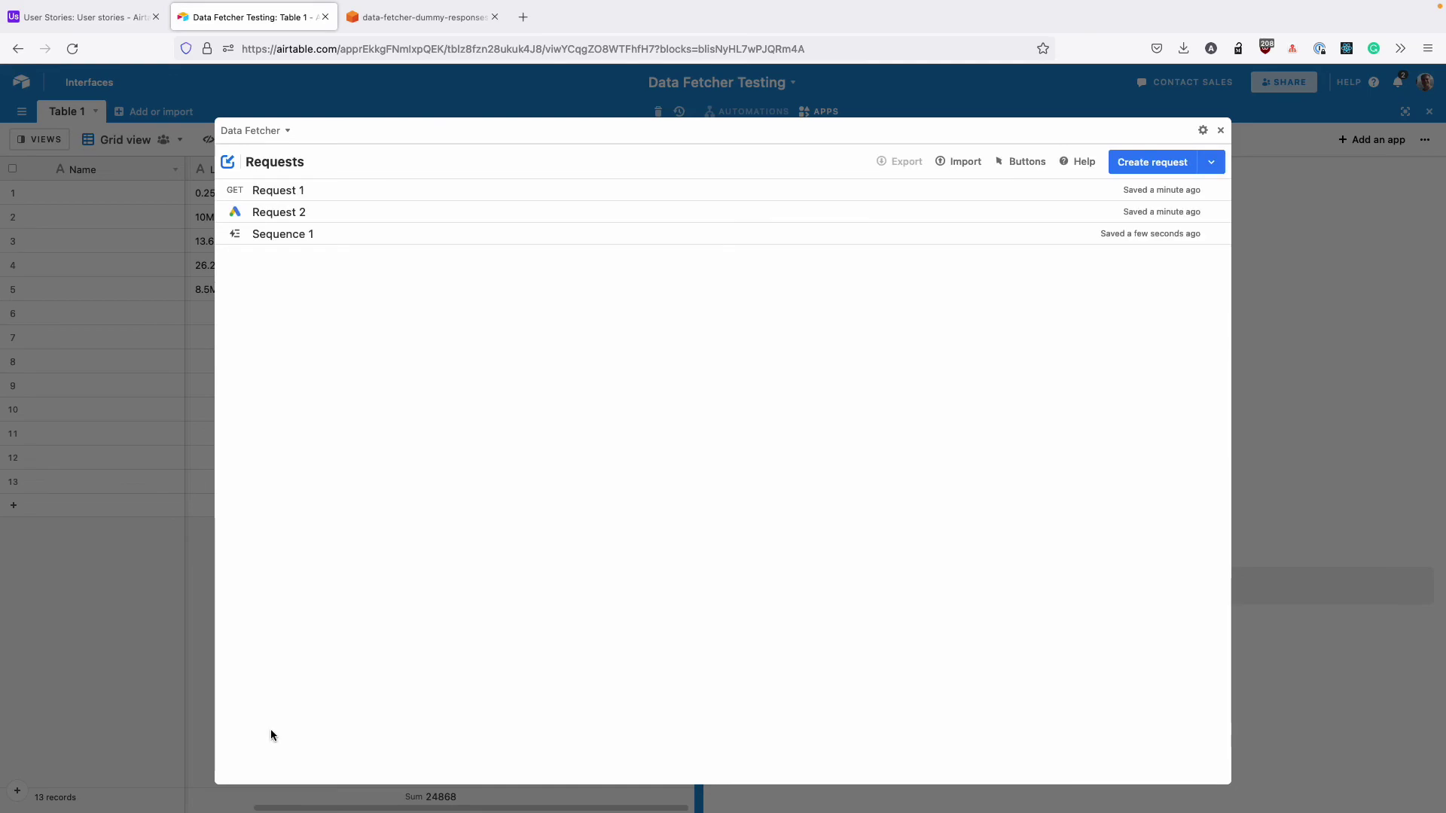
pyautogui.click(1148, 162)
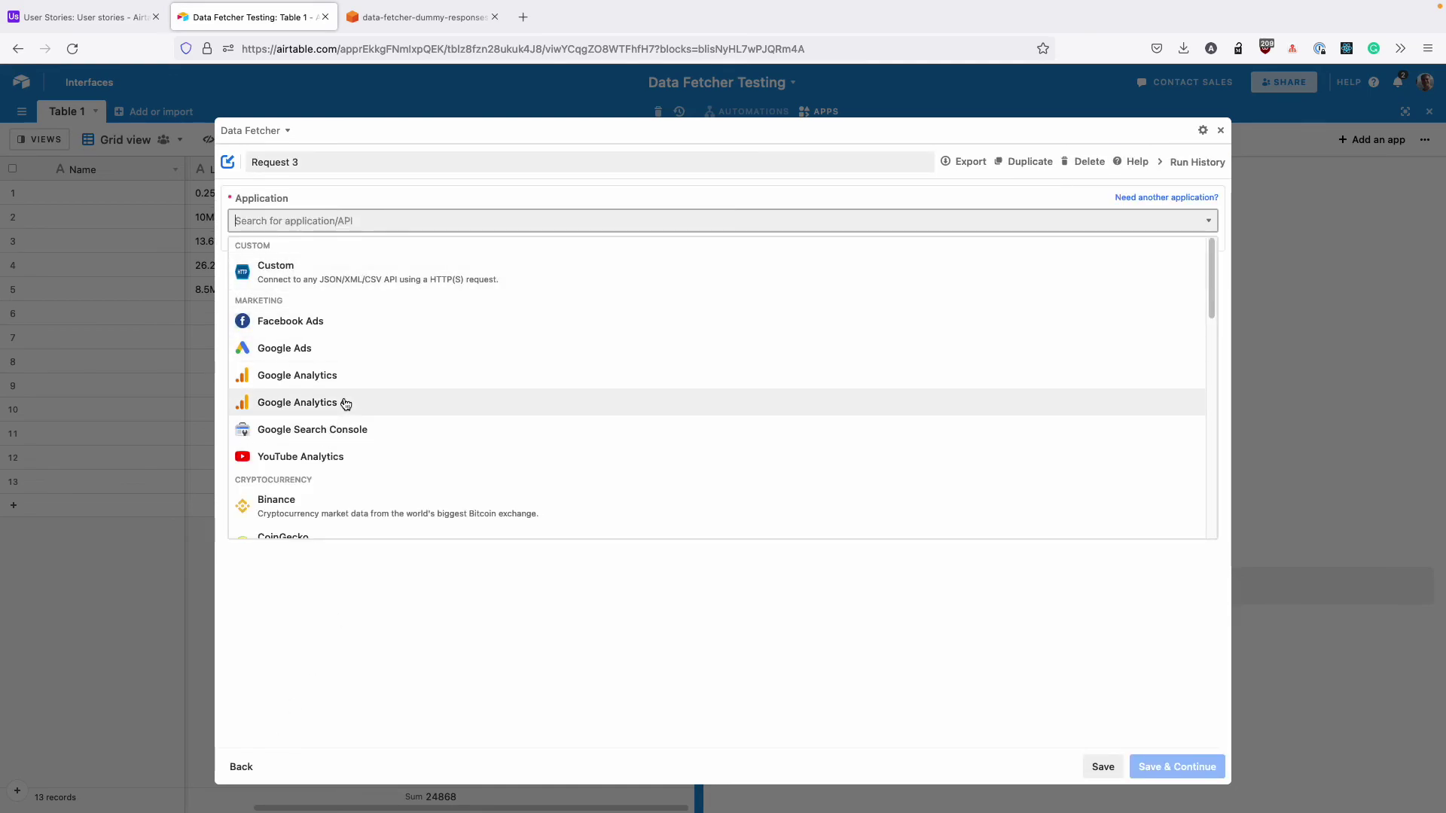
pyautogui.scroll(-1, 347, 404)
pyautogui.scroll(-3, 346, 405)
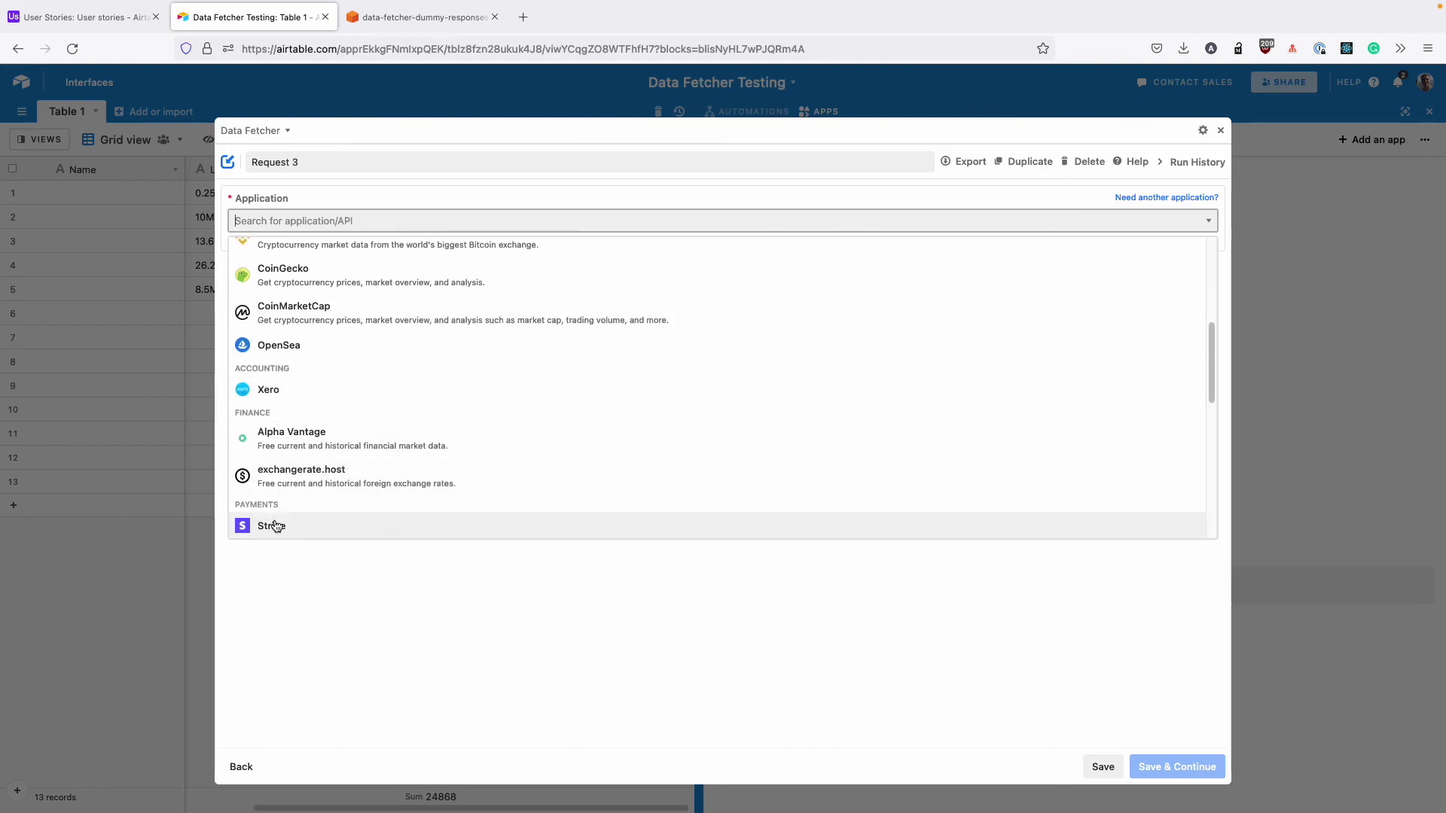
pyautogui.scroll(-2, 305, 368)
pyautogui.click(251, 765)
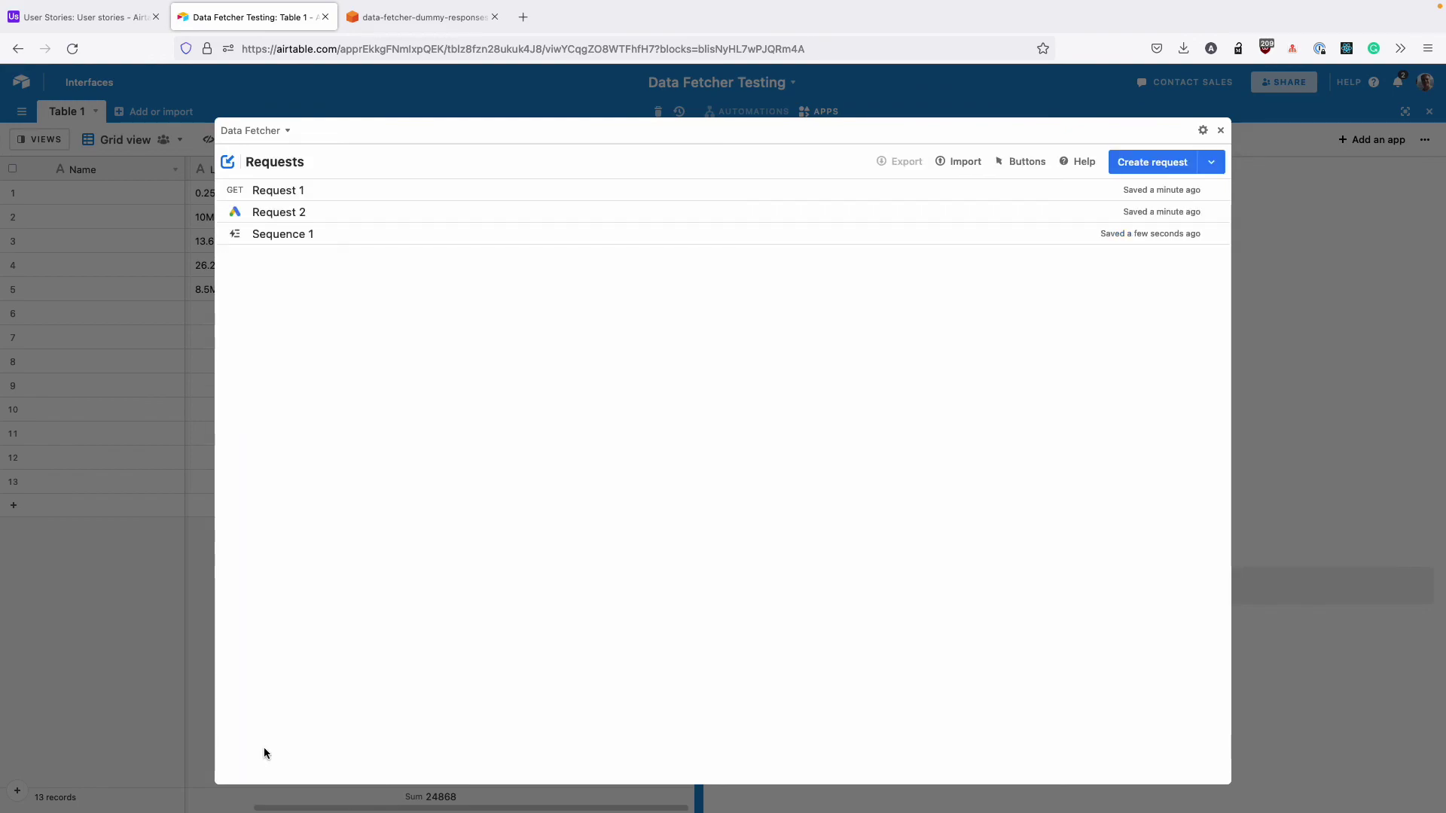